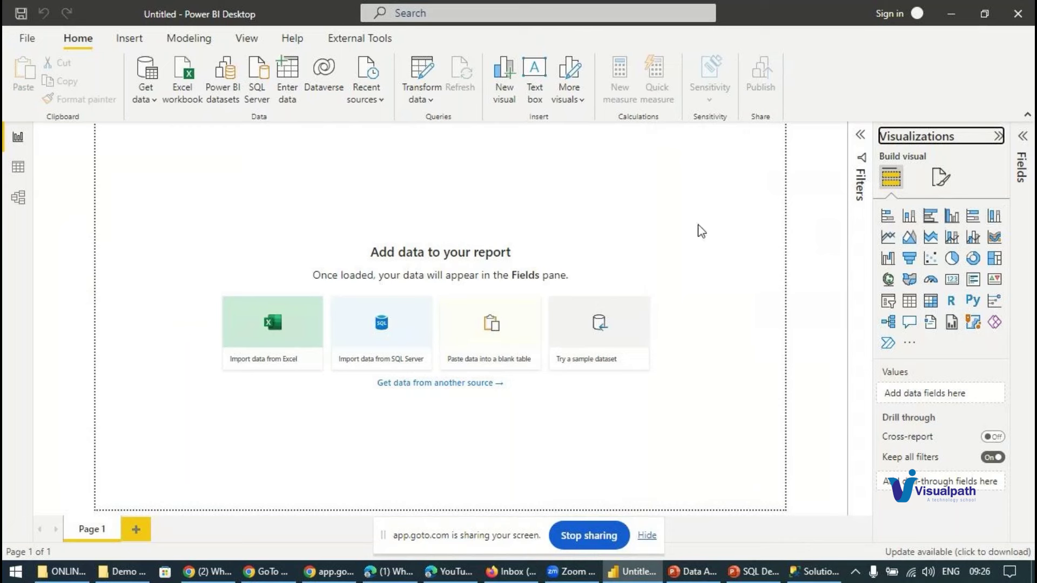
click(17, 135)
click(23, 38)
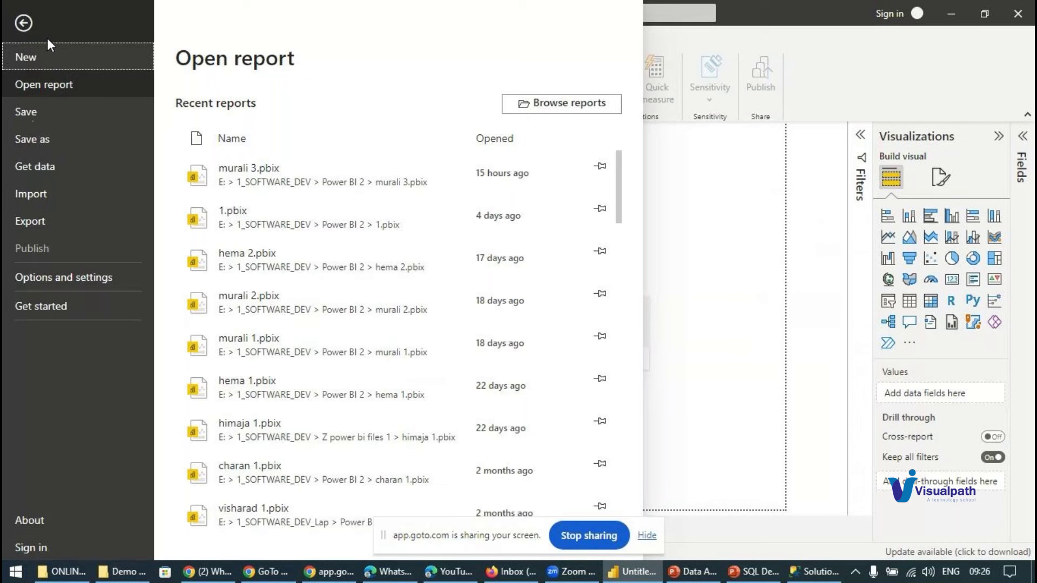
click(728, 195)
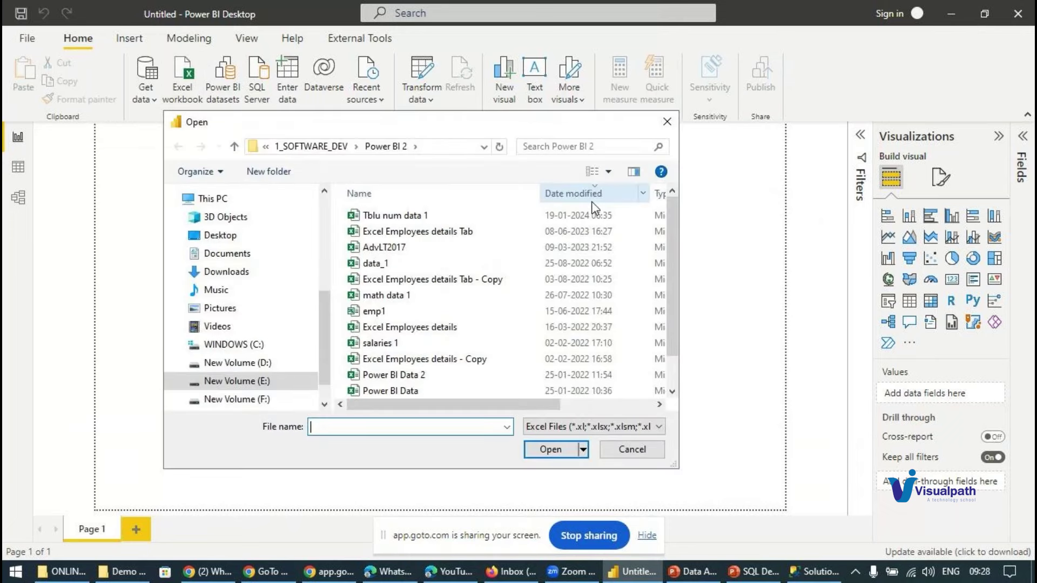
Load the Employees details sheet from the Excel workbook "Excel Employees details Tab - Copy"
click(408, 282)
click(549, 450)
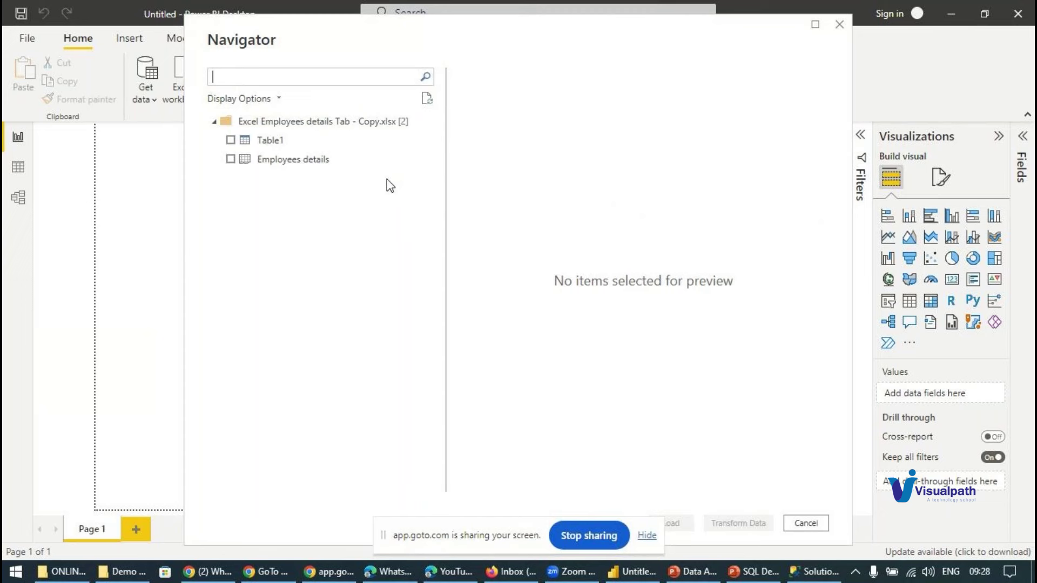
click(231, 159)
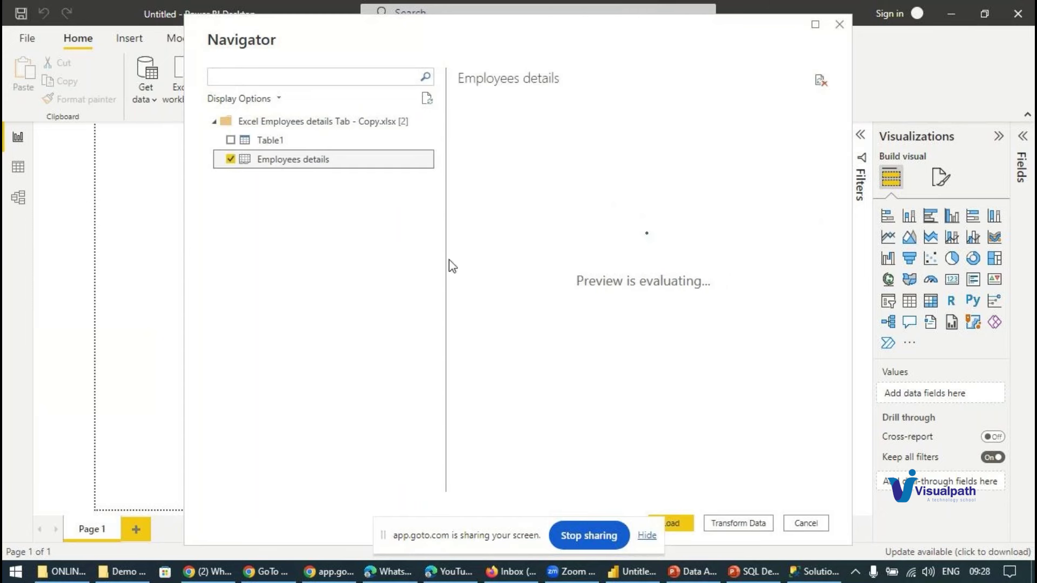
click(675, 527)
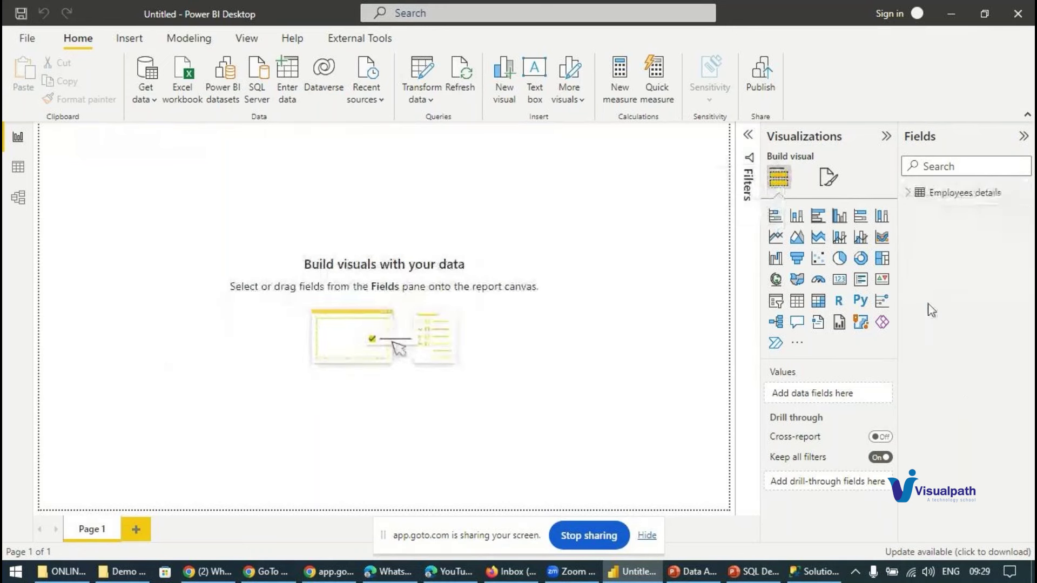
Examine the fields and rows of the Employees details table in the data view
click(909, 193)
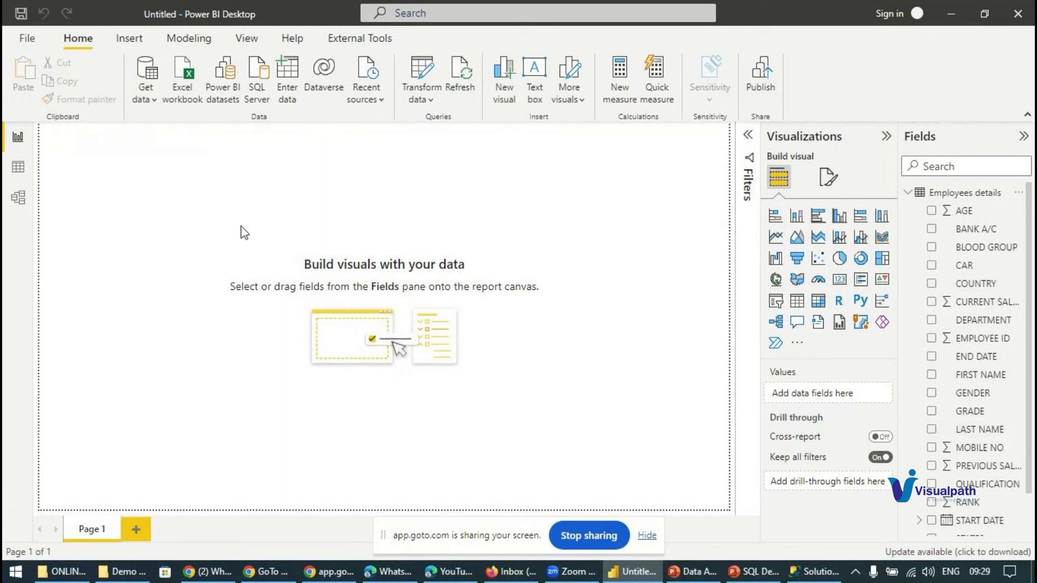
click(19, 169)
click(907, 195)
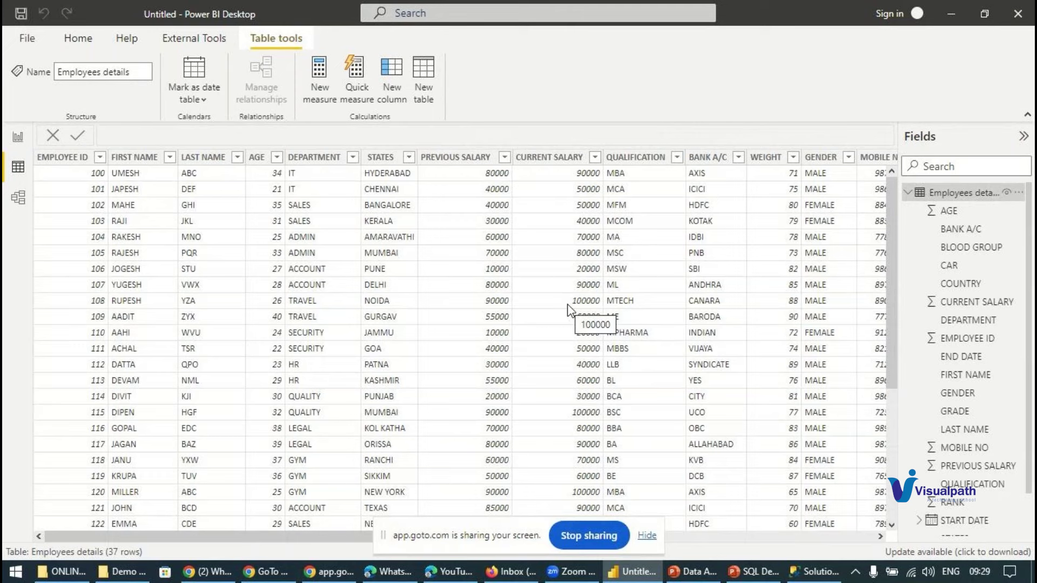
Add a table visual to the report page and enlarge it in the page's upper-left area
click(17, 138)
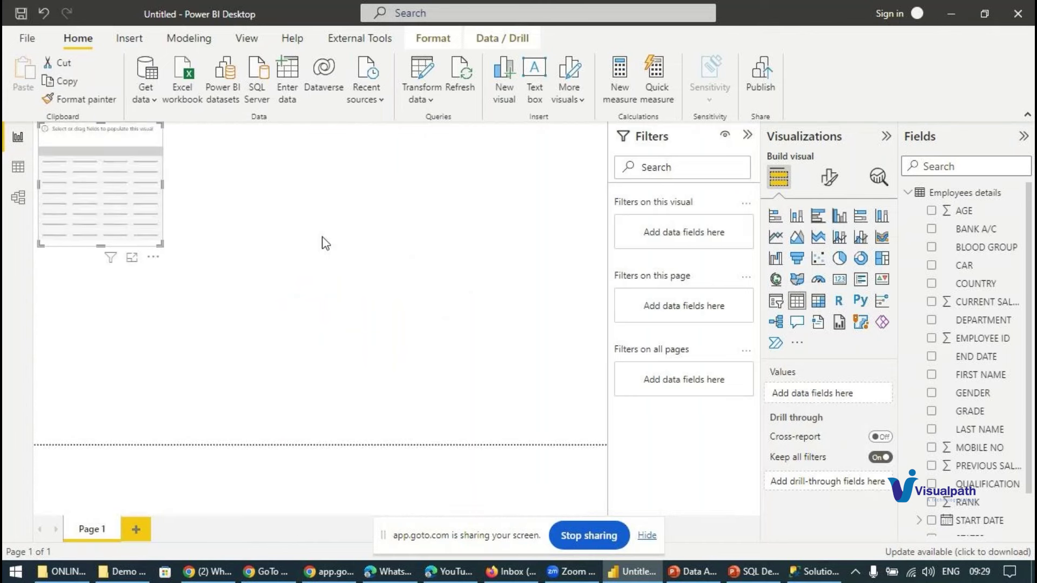
click(741, 135)
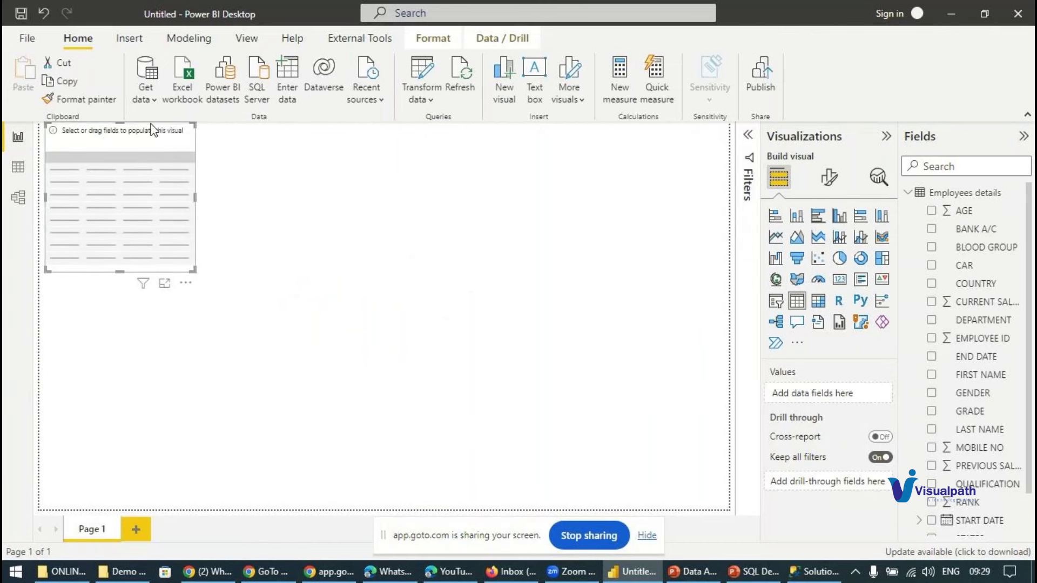
drag(193, 271, 324, 323)
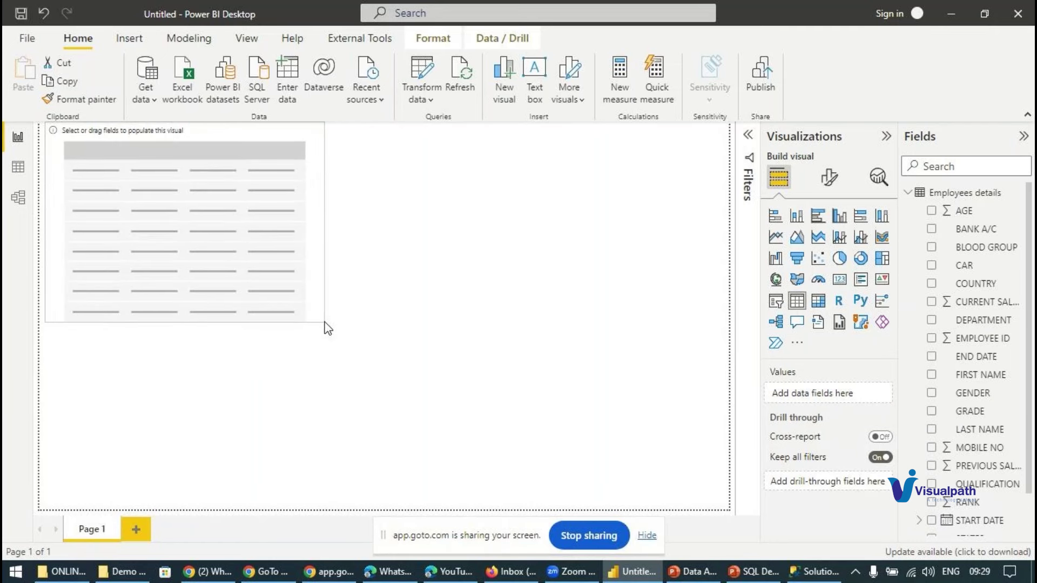
Add EMPLOYEE ID, DEPARTMENT, FIRST NAME, LAST NAME, CURRENT SALARY and PREVIOUS SALARY to the table, leaving EMPLOYEE ID unsummarized
click(932, 339)
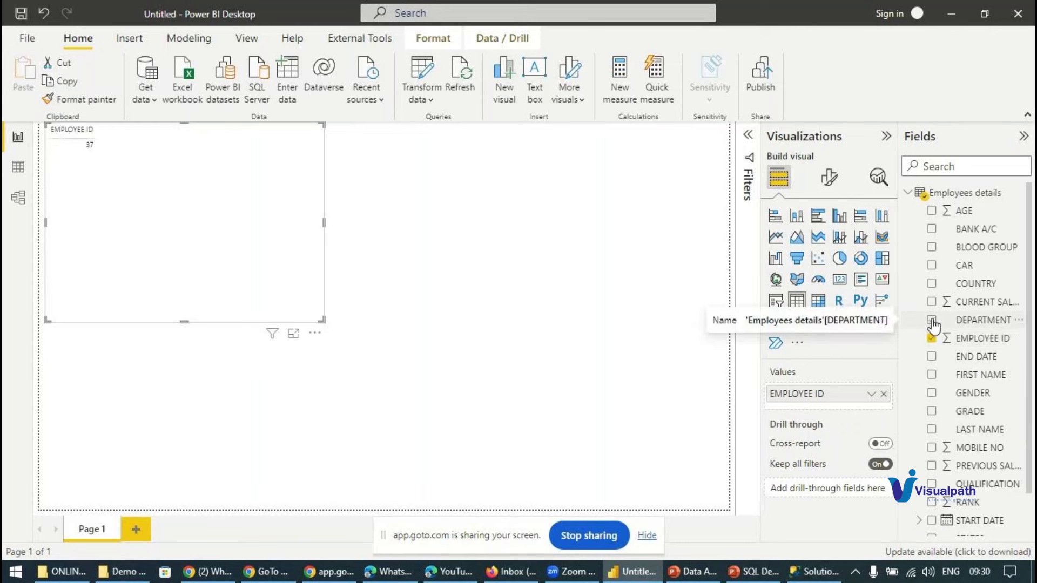
click(931, 320)
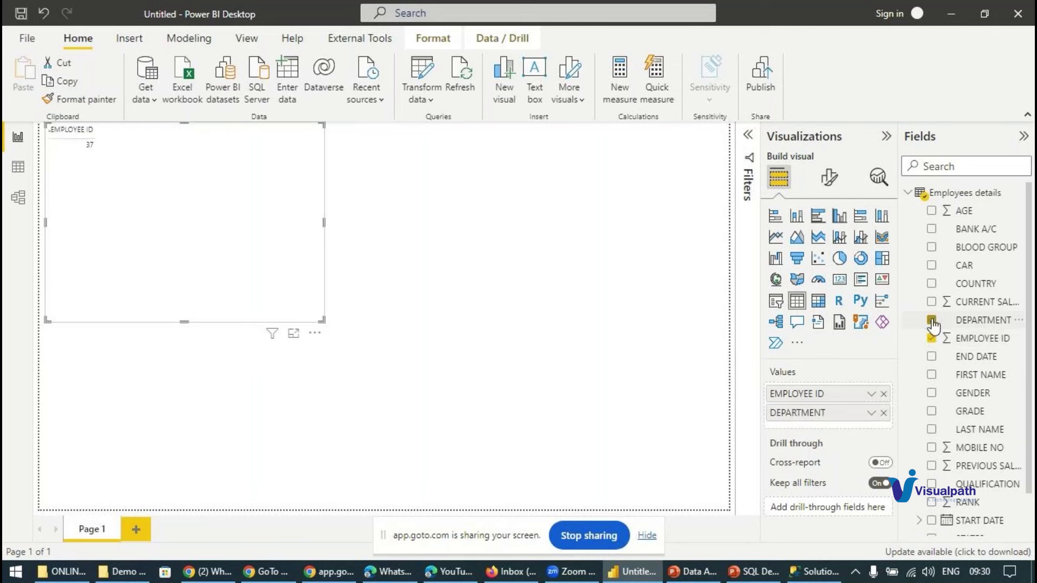
click(932, 374)
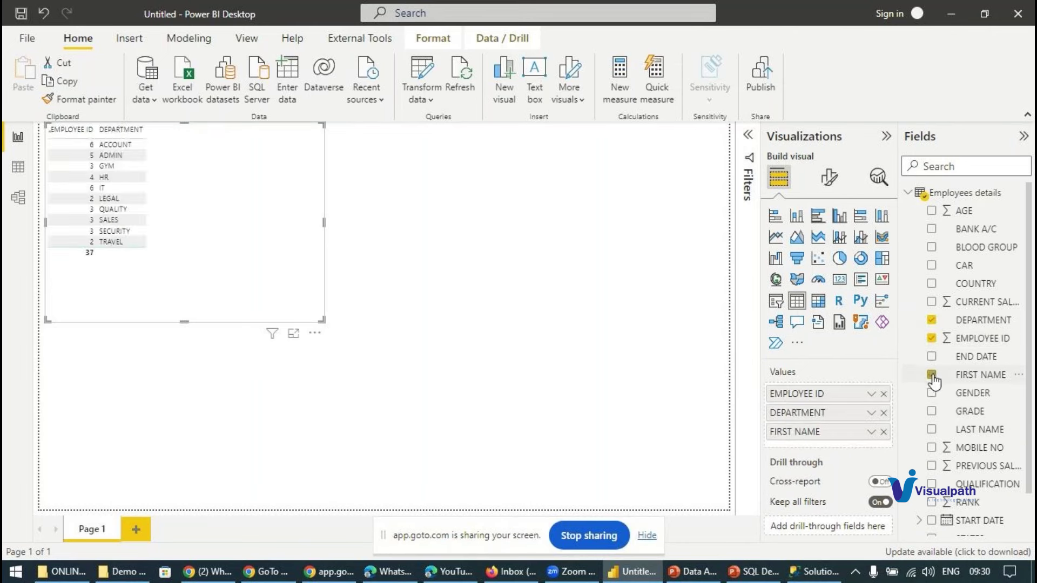
click(931, 429)
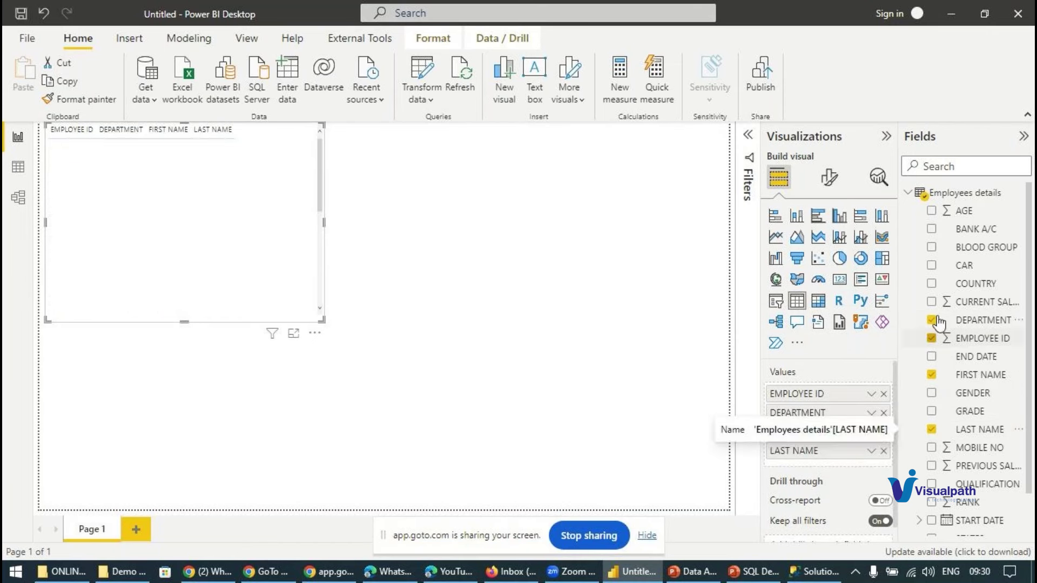
click(932, 302)
click(932, 466)
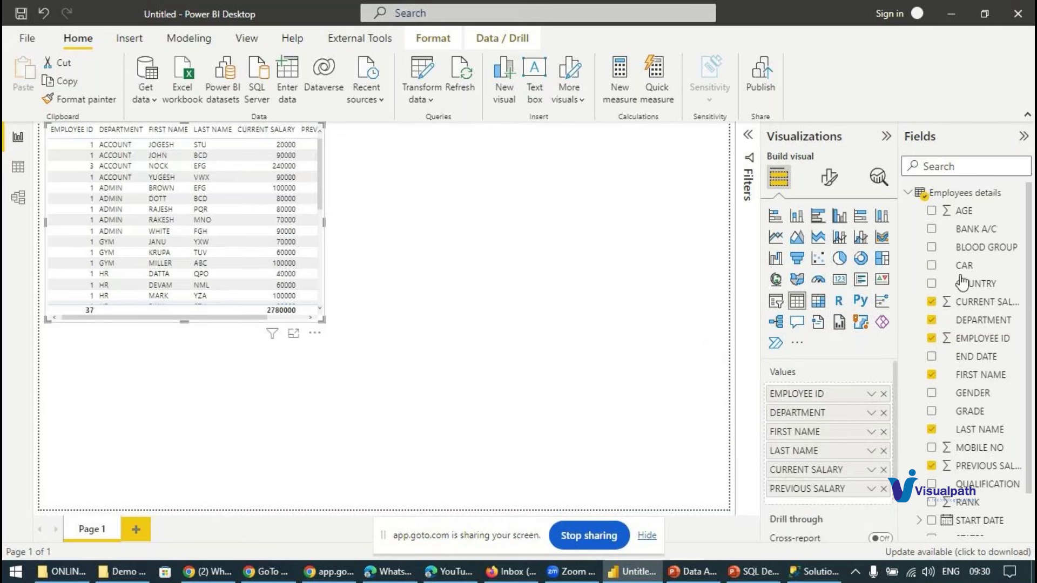
right_click(979, 338)
click(980, 188)
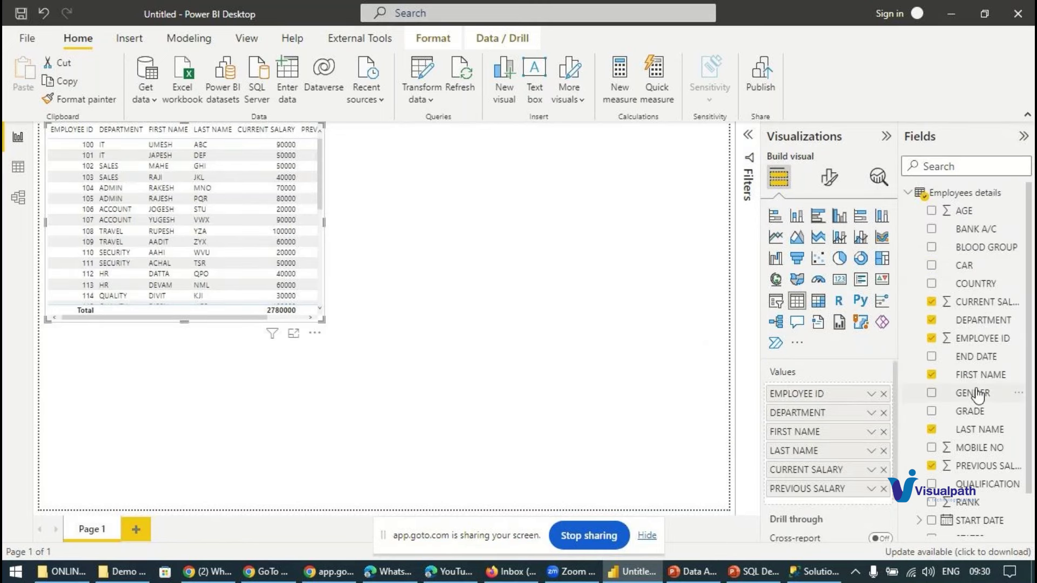
Enlarge the table's value text by one size and color its rows with a light blue background and a light yellow alternate background
click(829, 178)
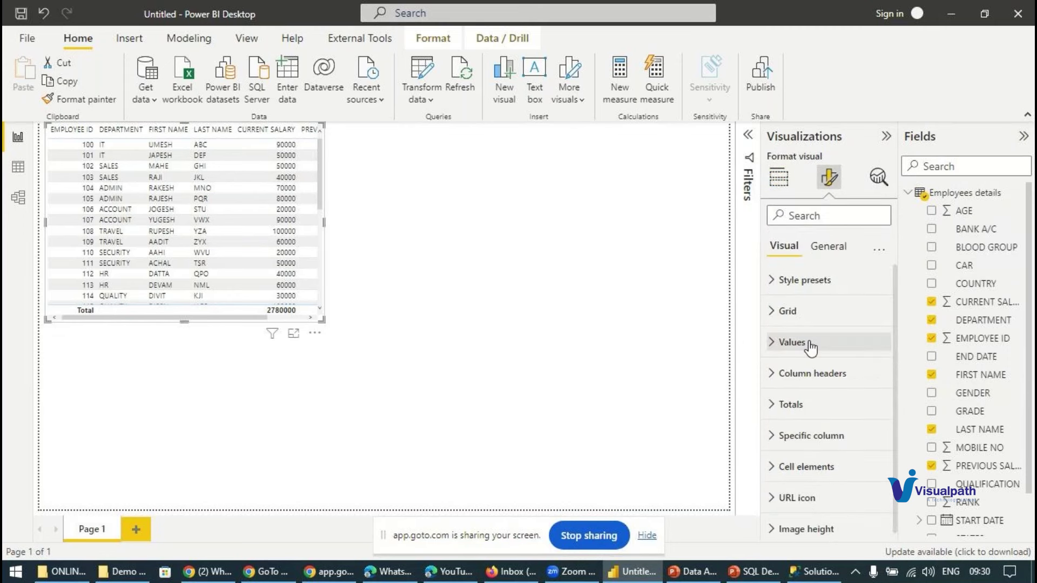
click(792, 342)
scroll(832, 323, down, 1)
click(877, 333)
scroll(844, 403, down, 2)
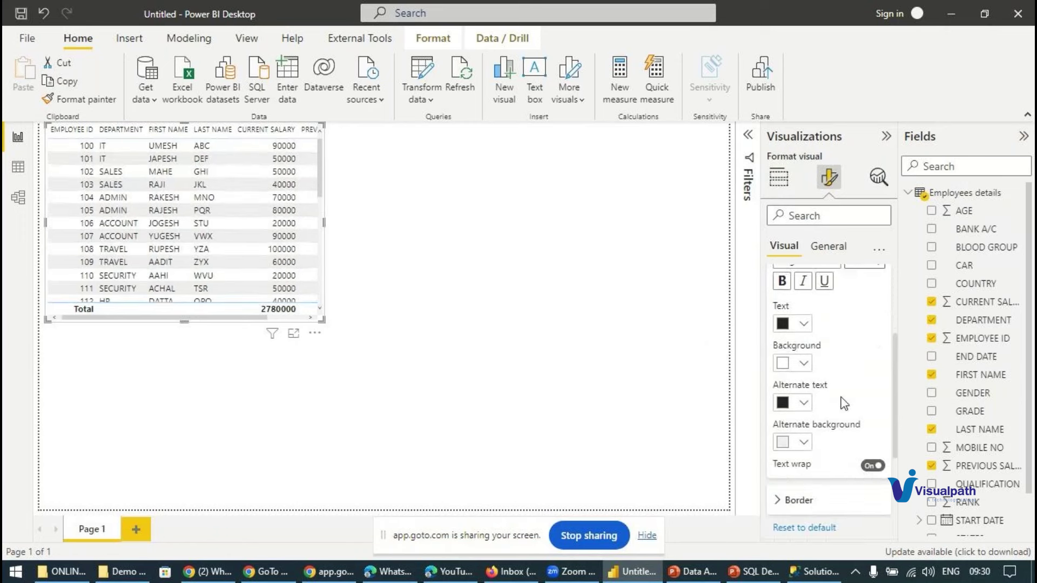
click(803, 443)
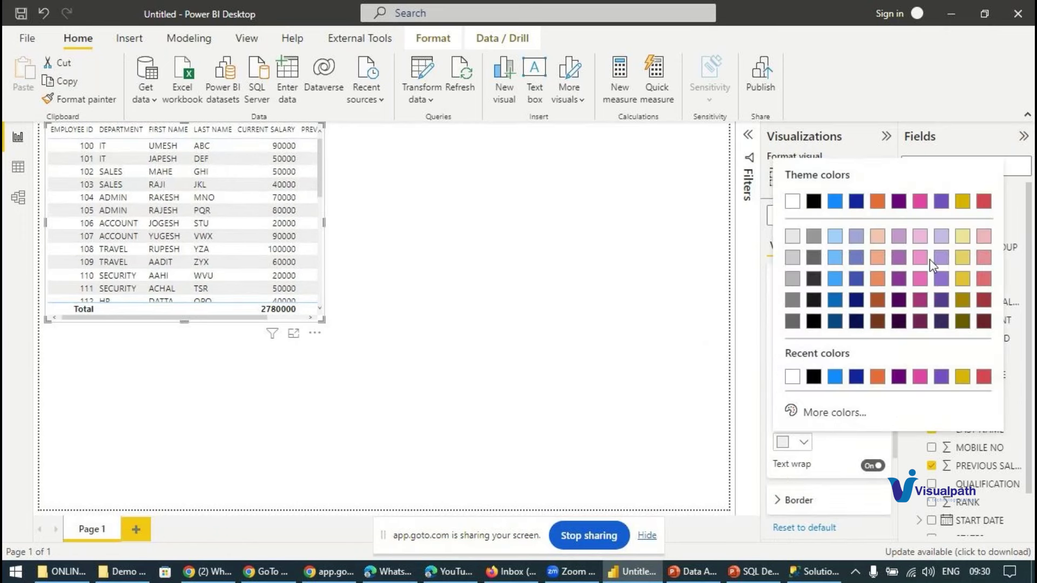
click(965, 241)
click(803, 363)
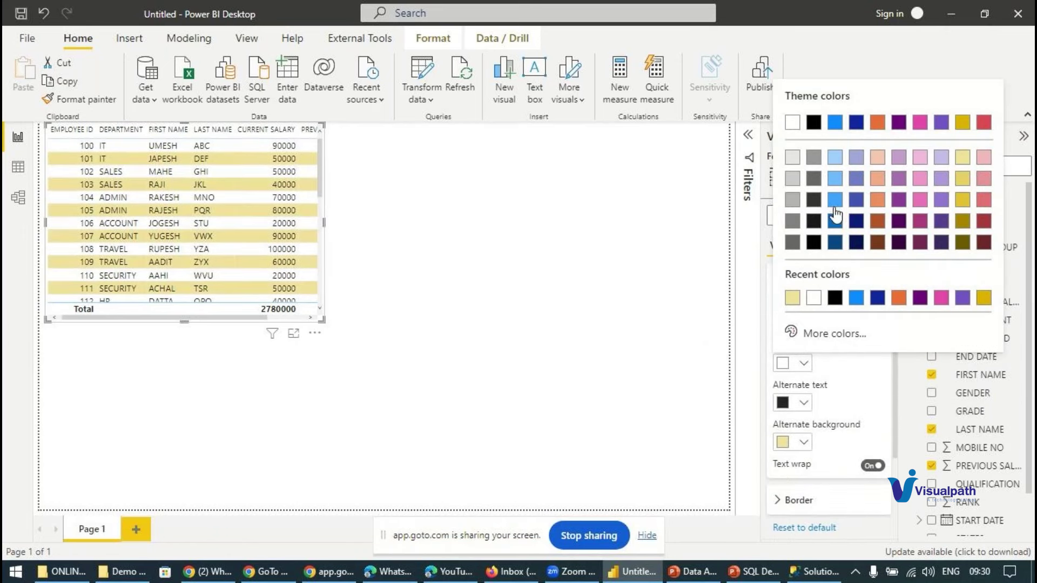
click(835, 165)
Format the table's column headers with font size 12, a dark orange background and white text
scroll(851, 314, down, 3)
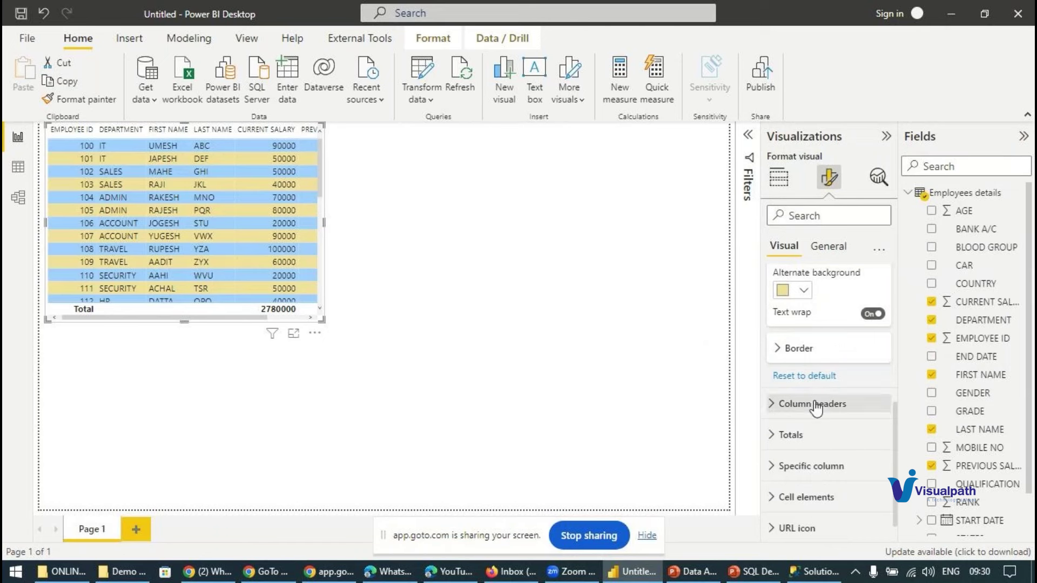
click(815, 405)
click(878, 393)
click(878, 392)
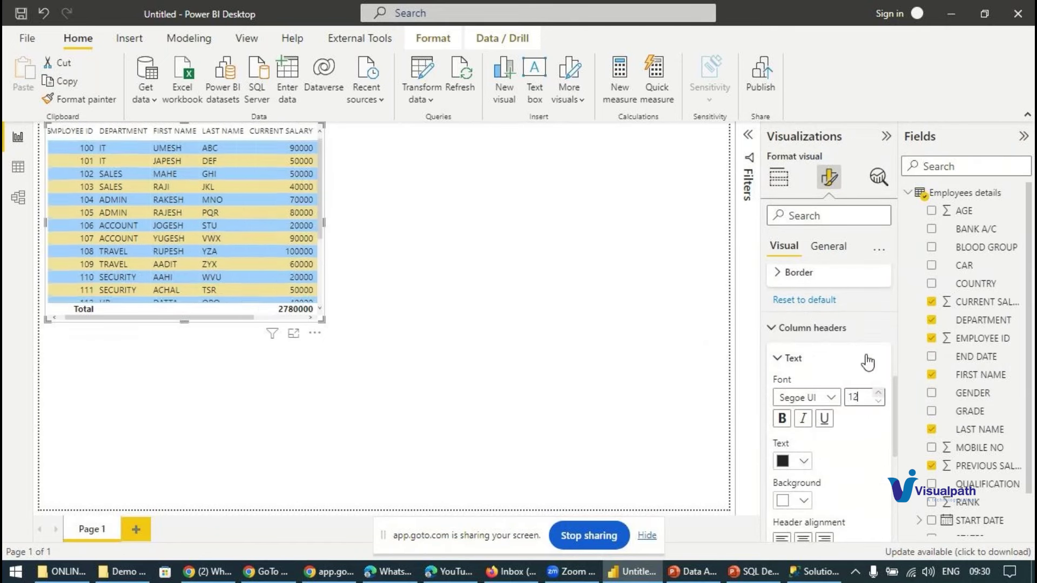
scroll(868, 363, down, 3)
click(811, 350)
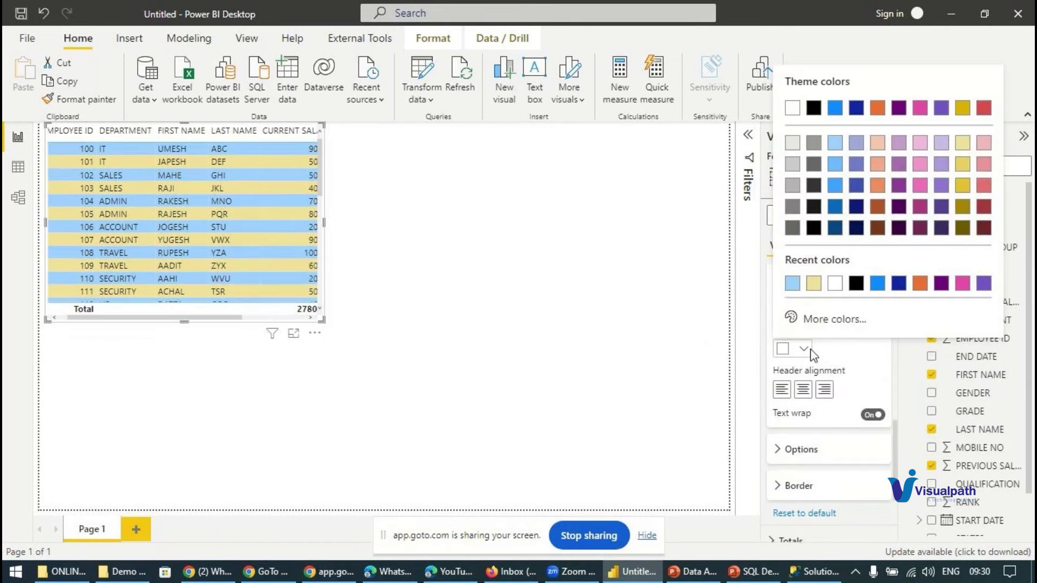
click(875, 209)
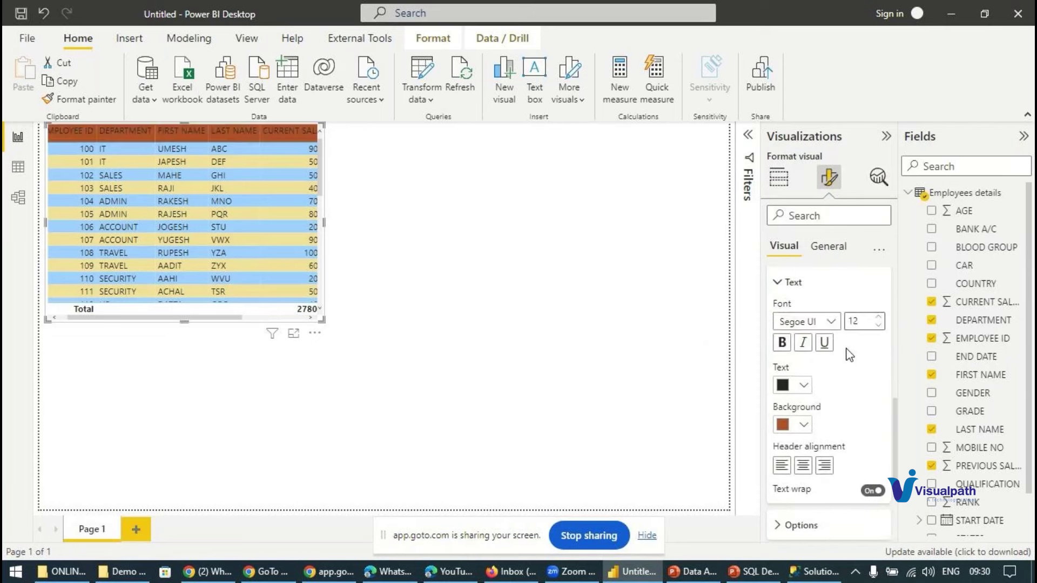
click(803, 385)
click(796, 154)
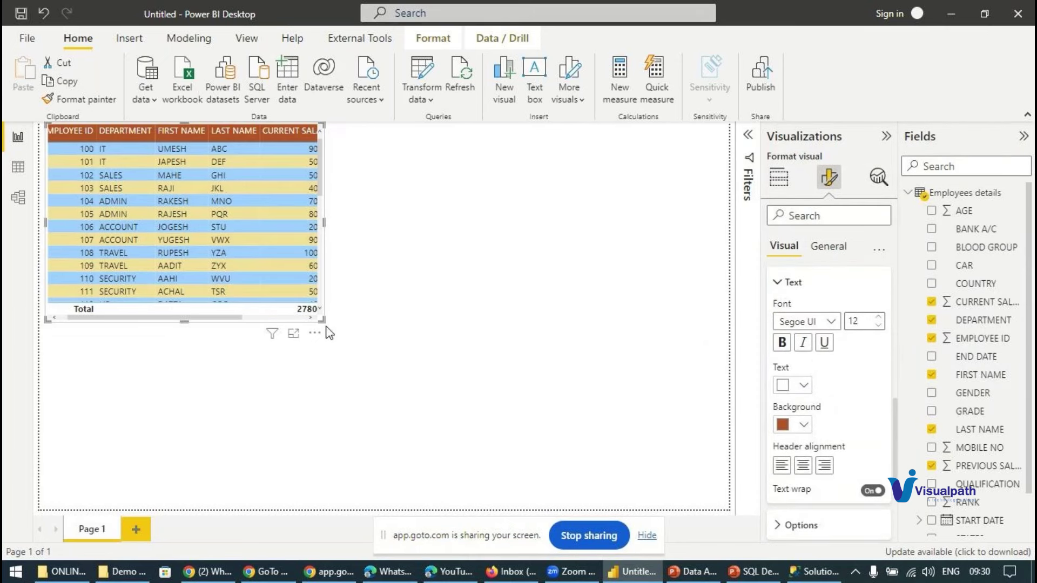
Remove the DEPARTMENT column from the table and resize the visual to fit the remaining columns
drag(323, 322, 436, 346)
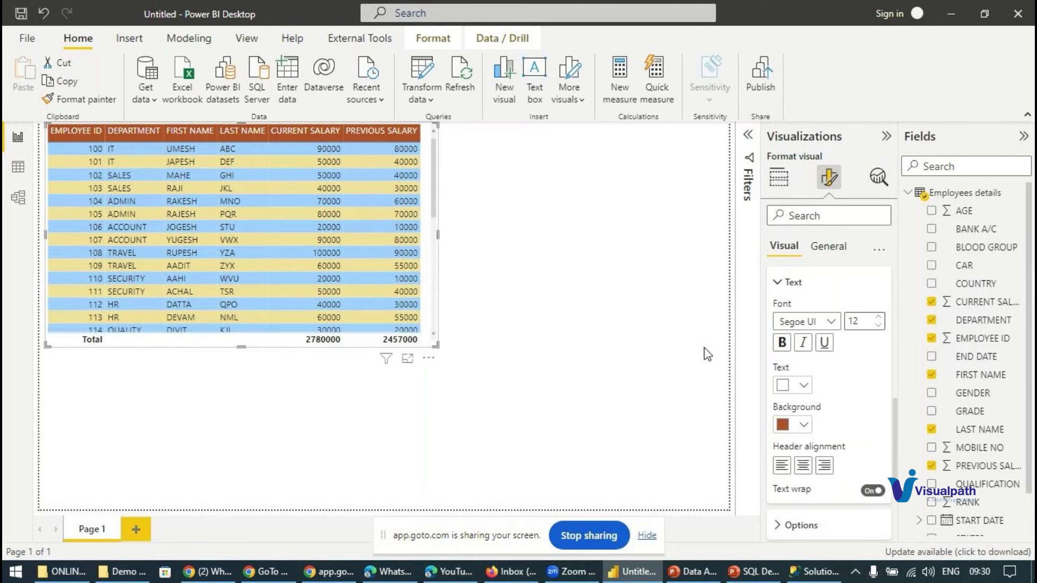
click(932, 320)
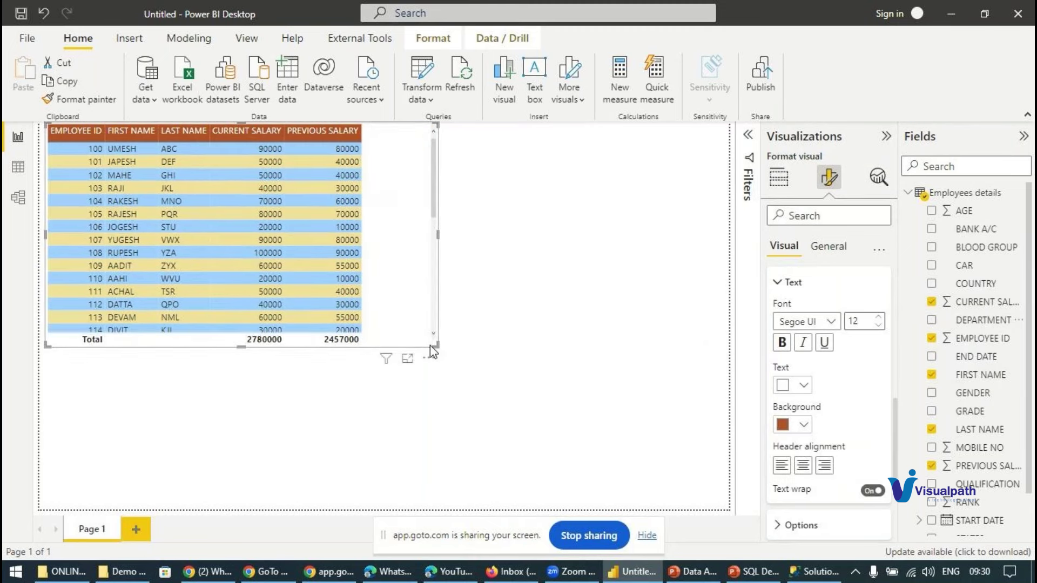
drag(438, 345, 383, 340)
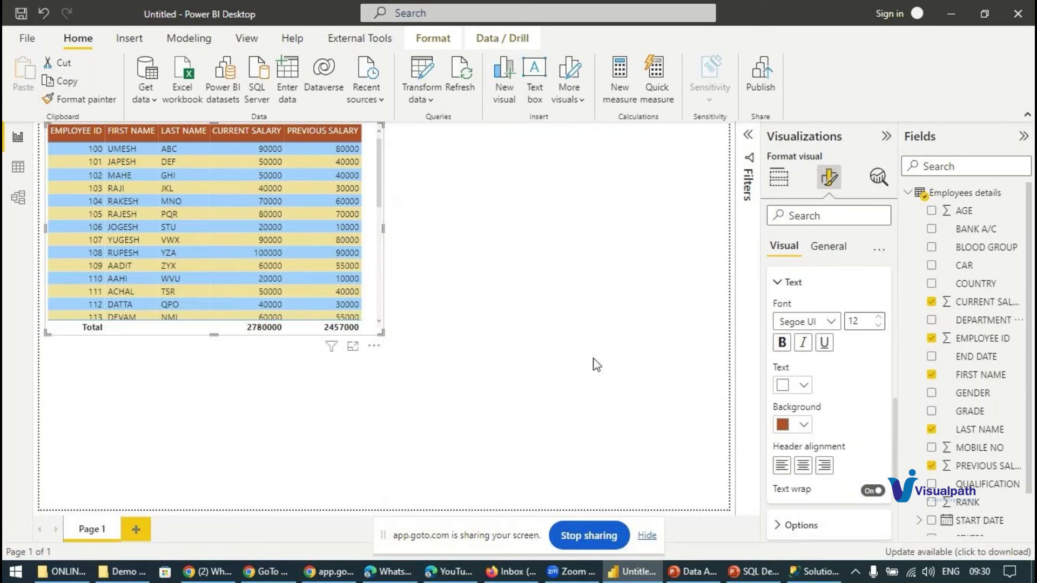
Add a stacked column chart beside the table with DEPARTMENT as axis, EMPLOYEE ID as values and GENDER as legend
click(672, 212)
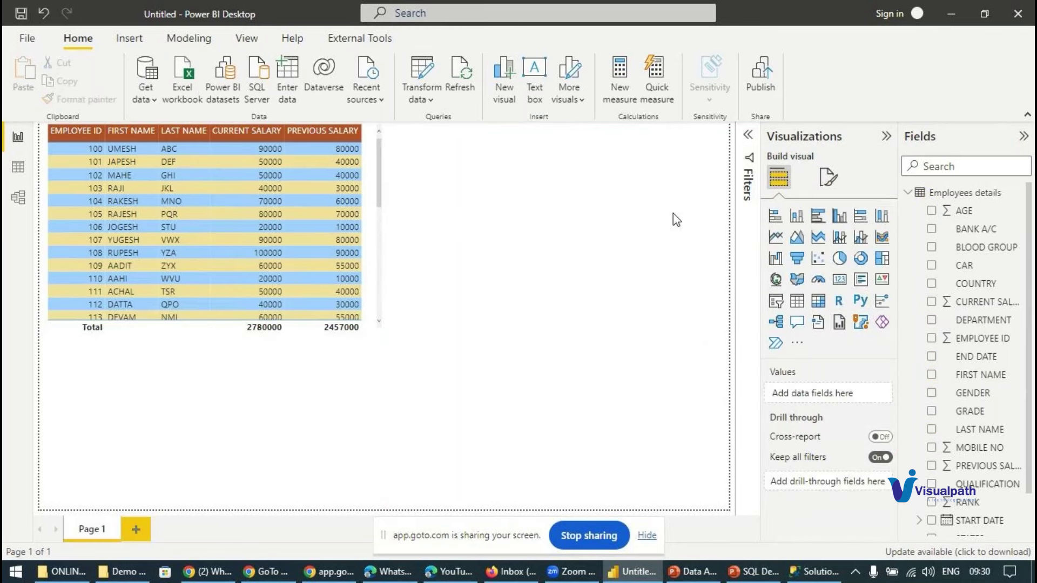
click(797, 215)
drag(258, 400, 602, 207)
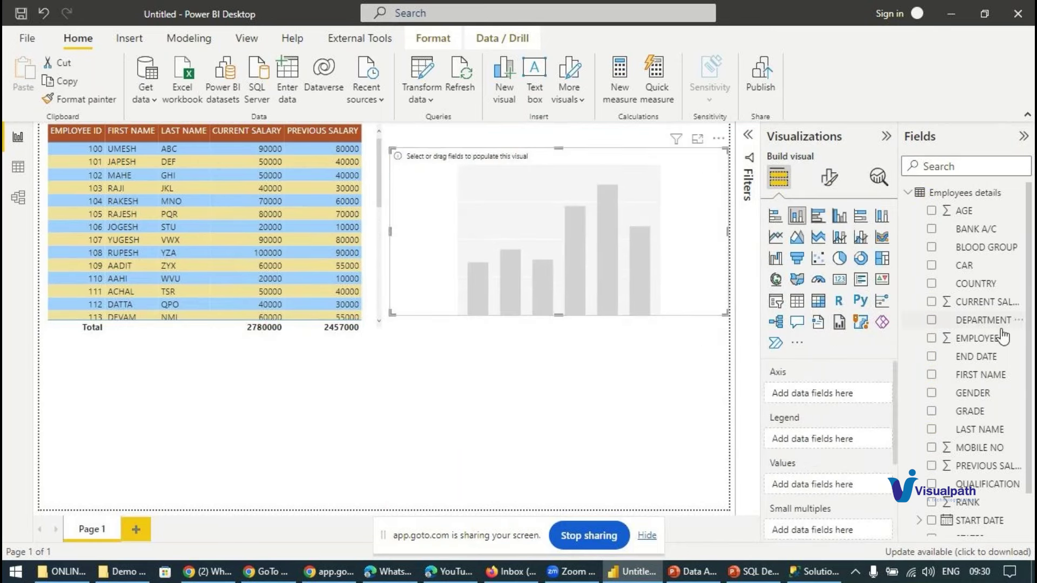
click(931, 320)
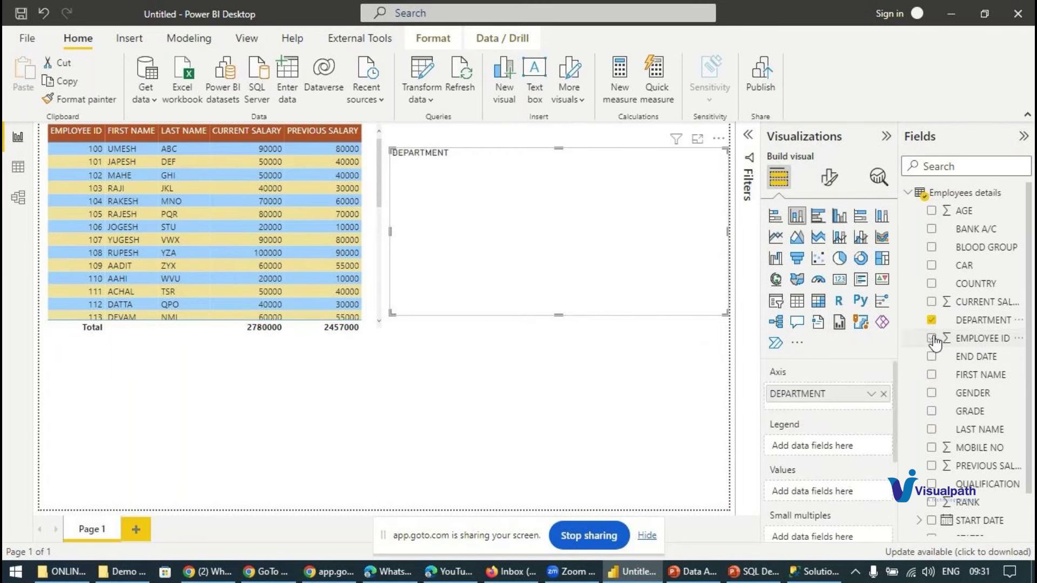
click(931, 338)
click(931, 394)
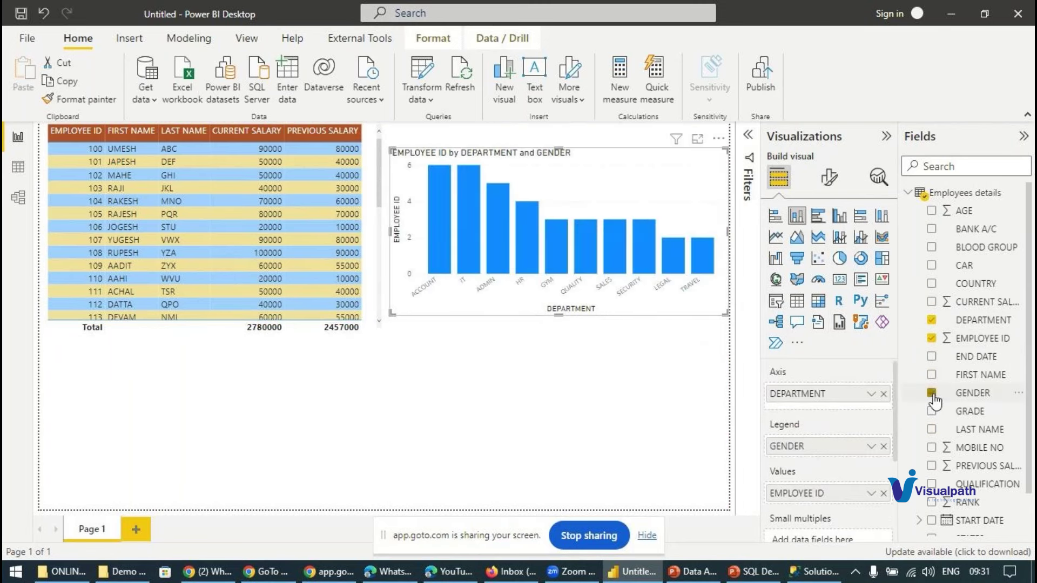
Add a treemap below the table, grouped by DEPARTMENT with EMPLOYEE ID as values
click(531, 366)
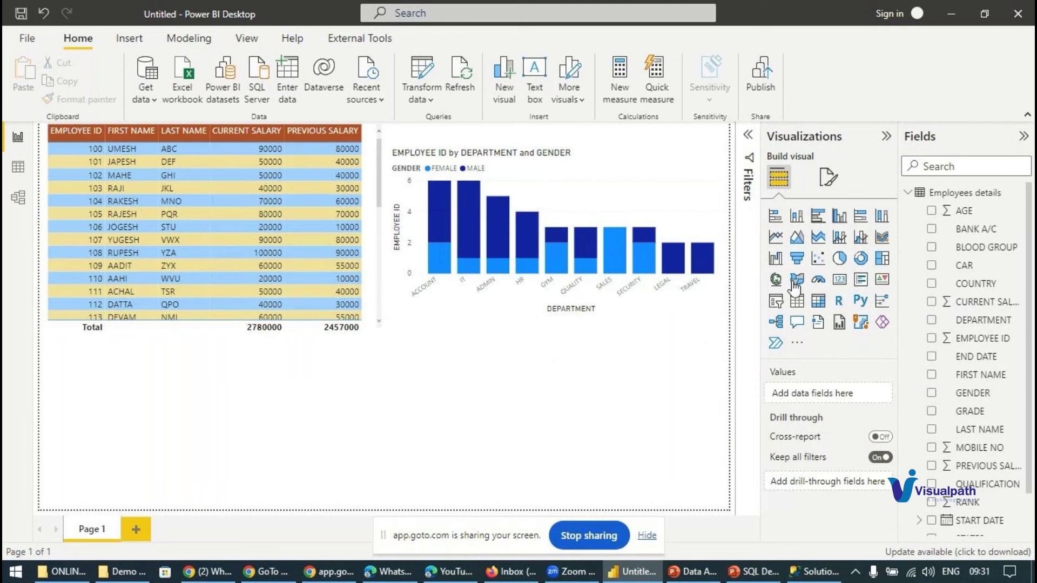
click(882, 259)
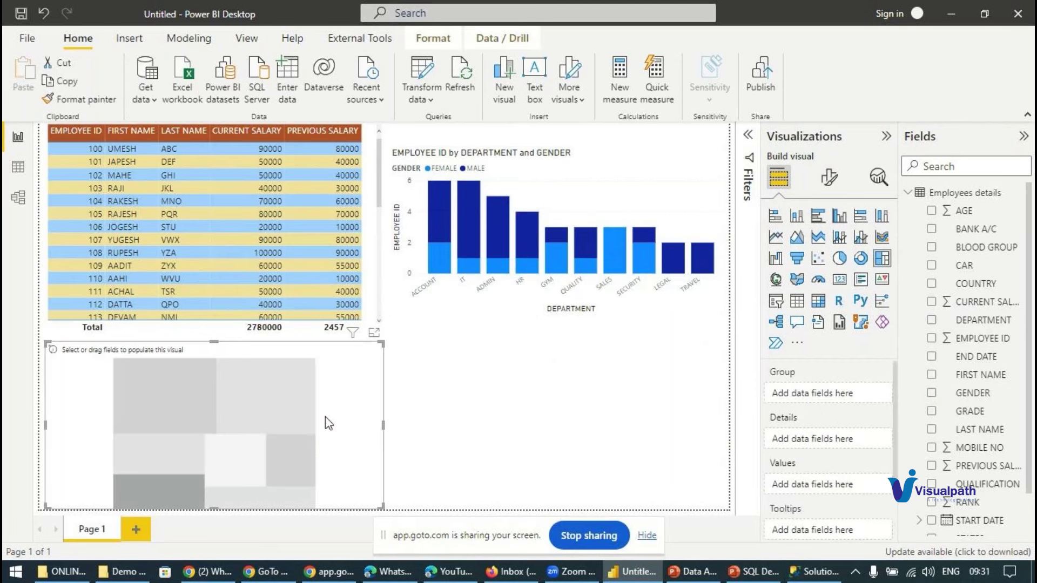
click(931, 320)
click(931, 338)
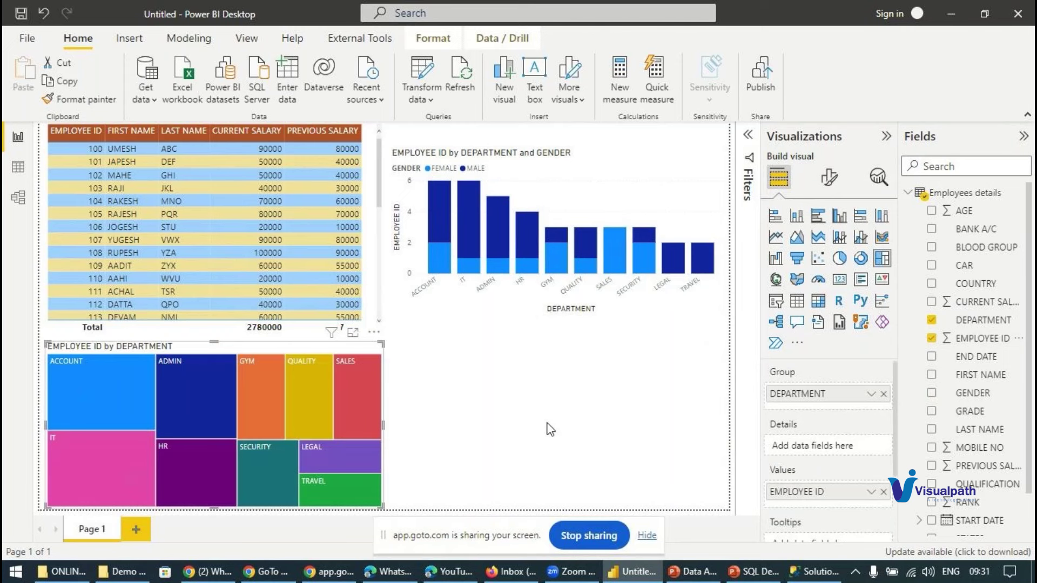
Add a pie chart beside the treemap with DEPARTMENT as legend and EMPLOYEE ID as values
click(514, 379)
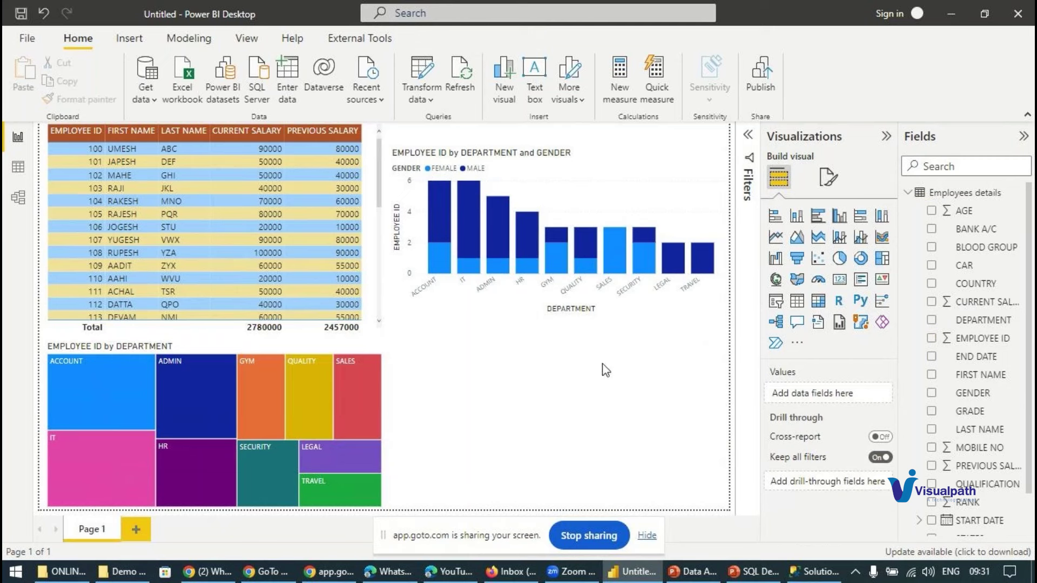
click(839, 259)
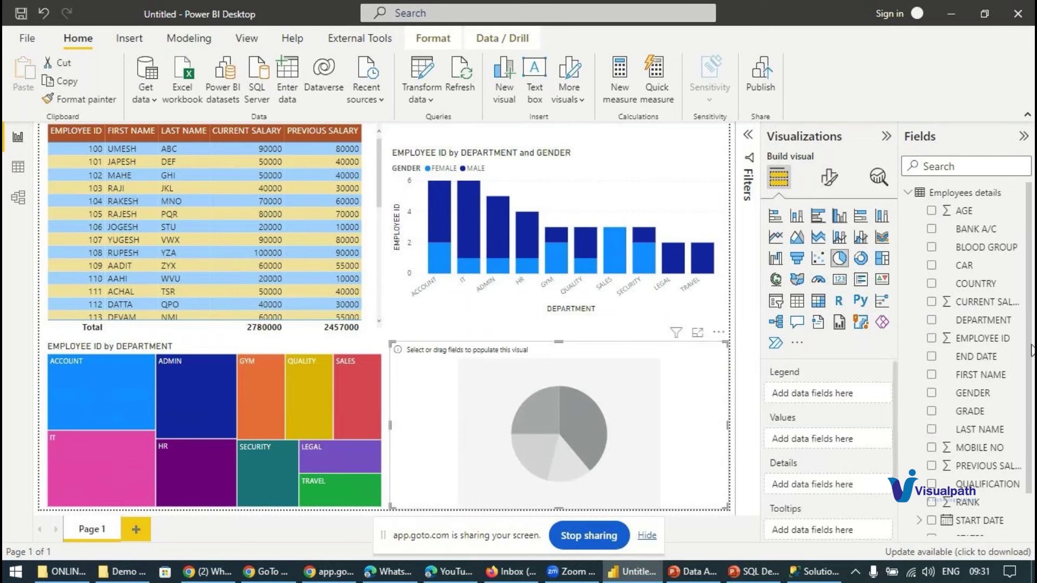
click(931, 320)
click(930, 339)
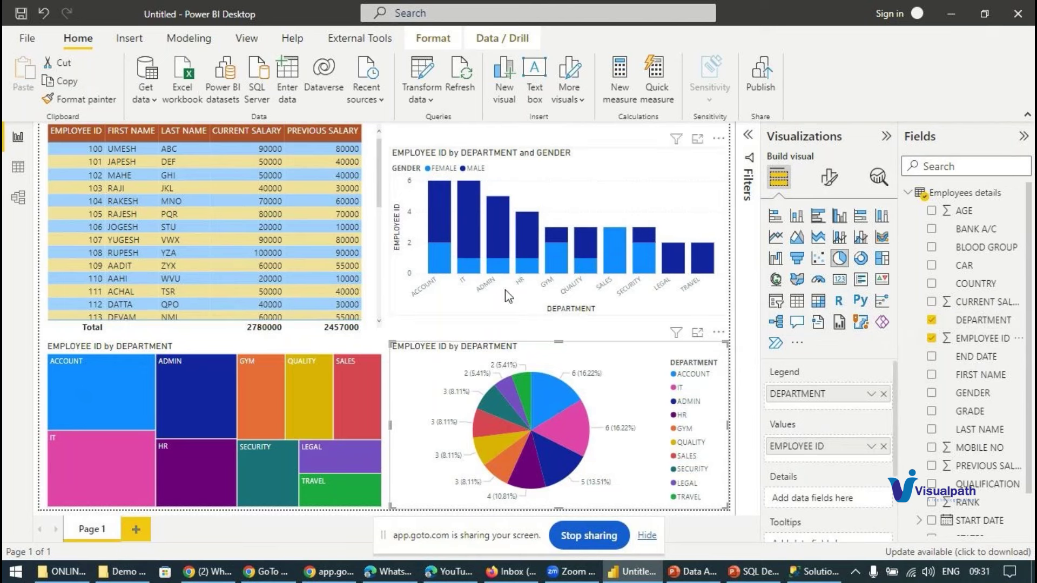
click(389, 270)
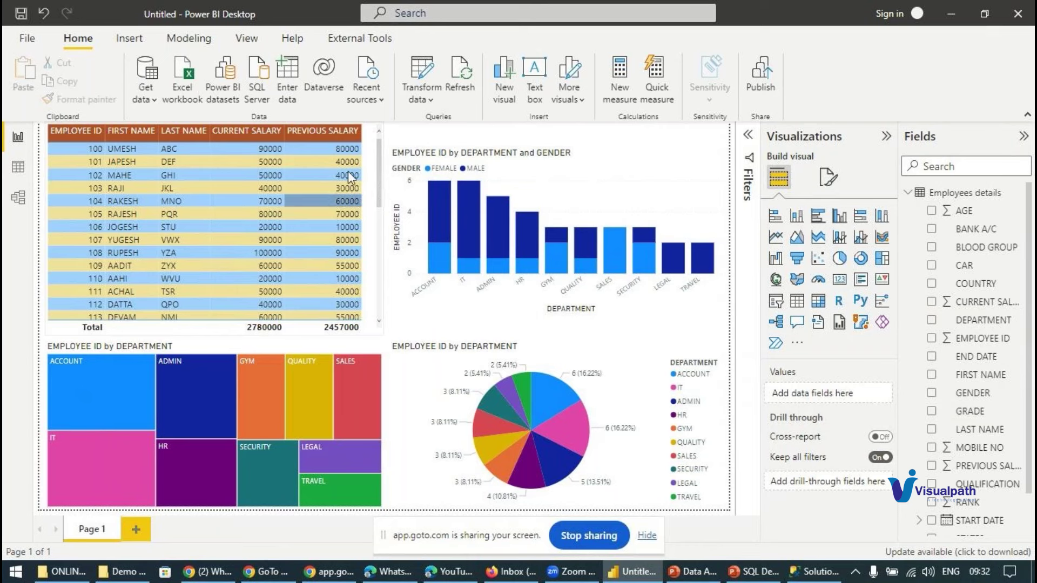
Open the Employees details query in the Power Query Editor and dismiss the outdated-preview notice
click(431, 100)
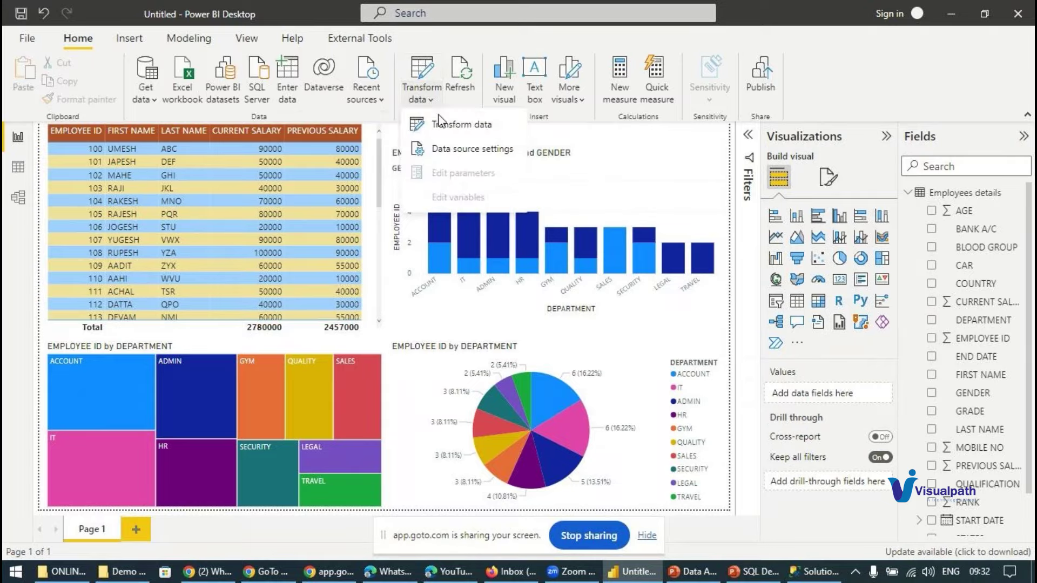
click(451, 126)
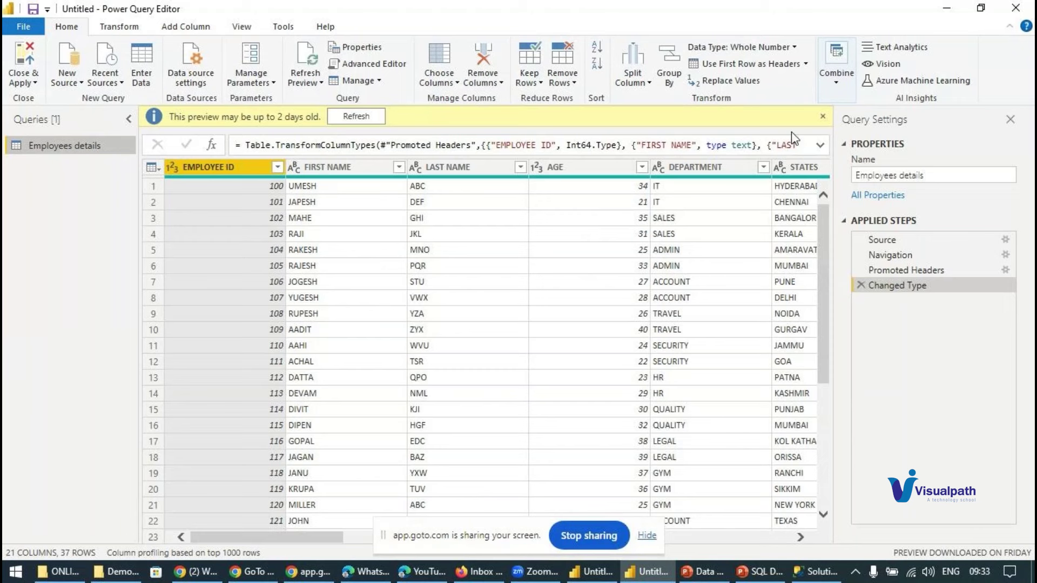
click(823, 117)
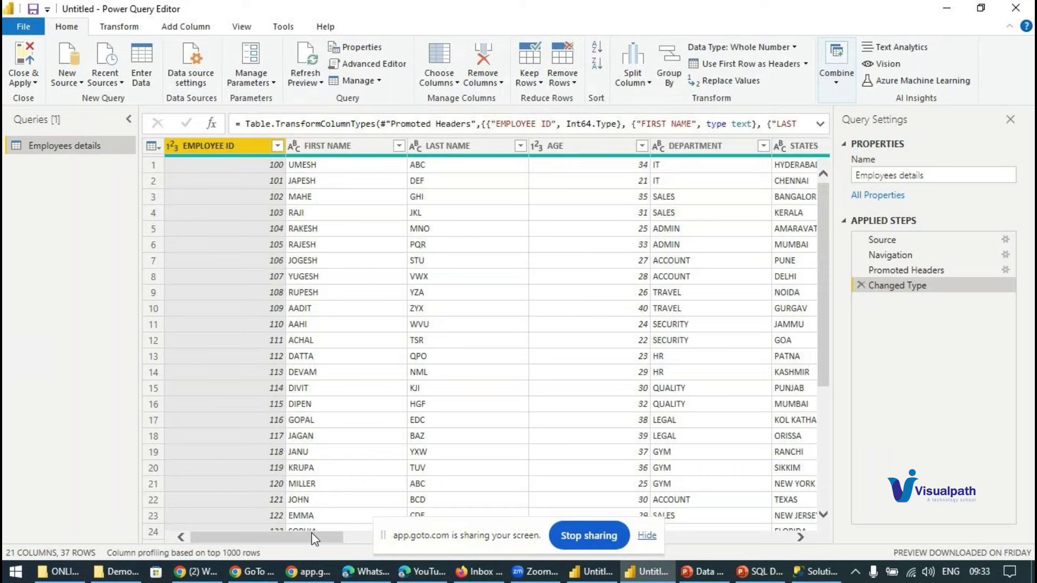
Duplicate the CAR column in the query and duplicate the resulting CAR - Copy column once more
drag(313, 539, 750, 550)
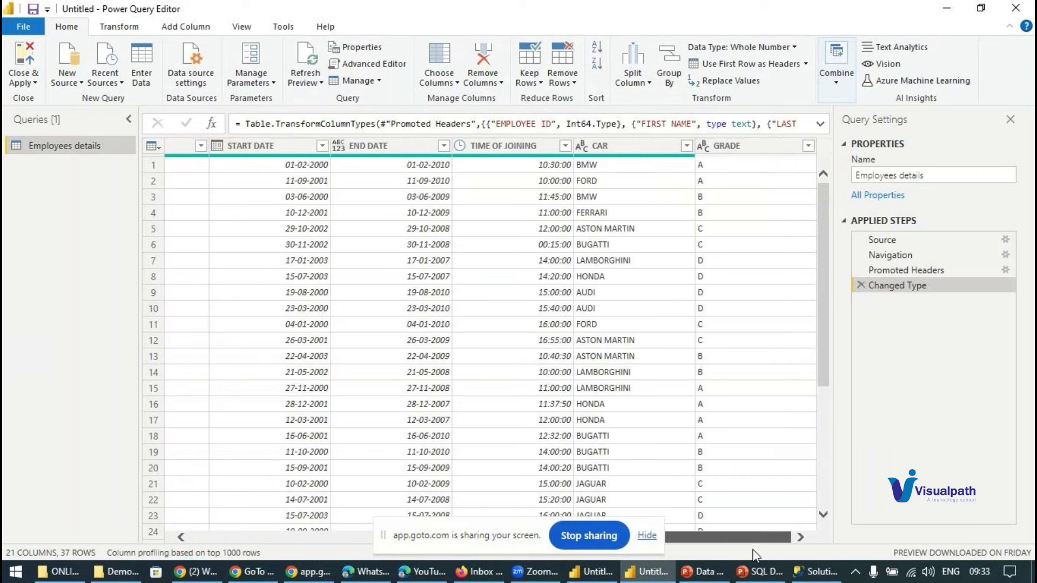
click(630, 150)
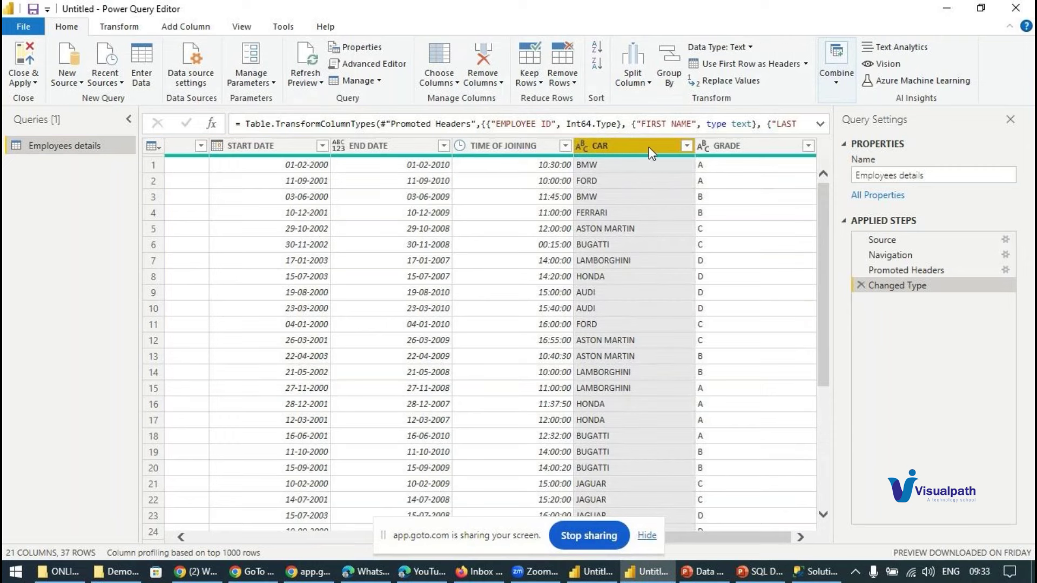
right_click(649, 147)
click(724, 215)
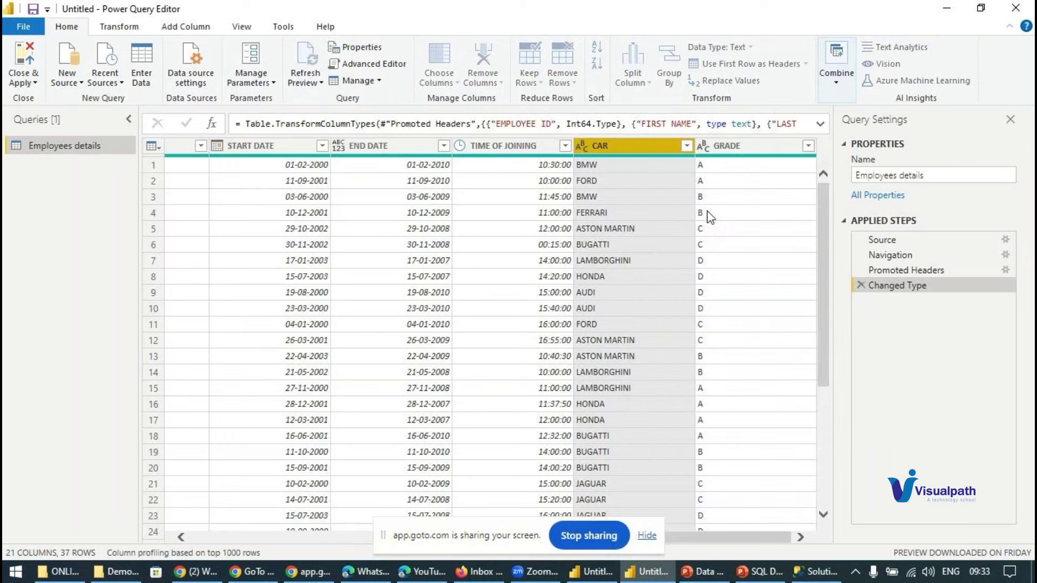
right_click(753, 145)
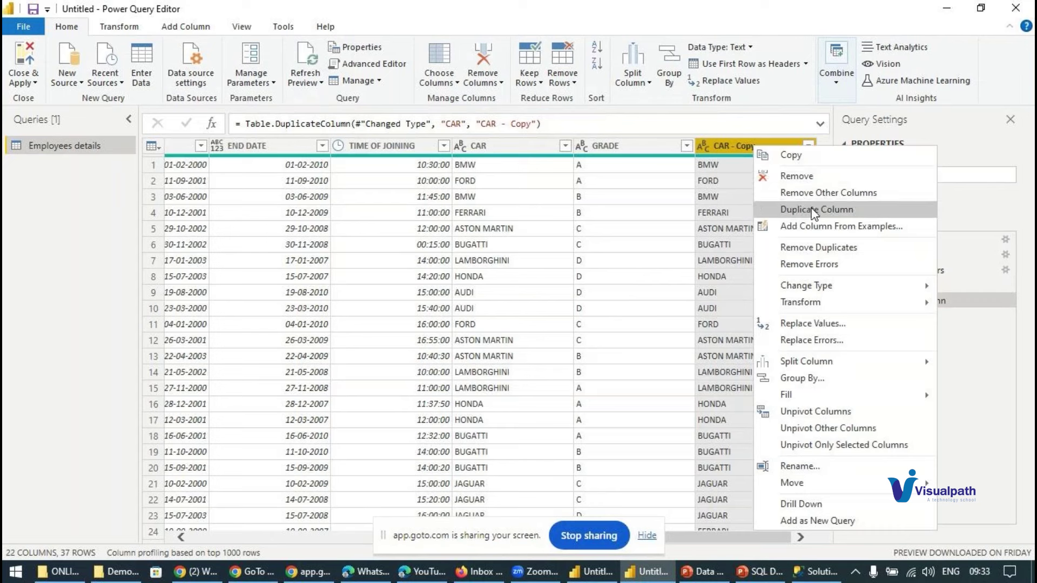
click(799, 210)
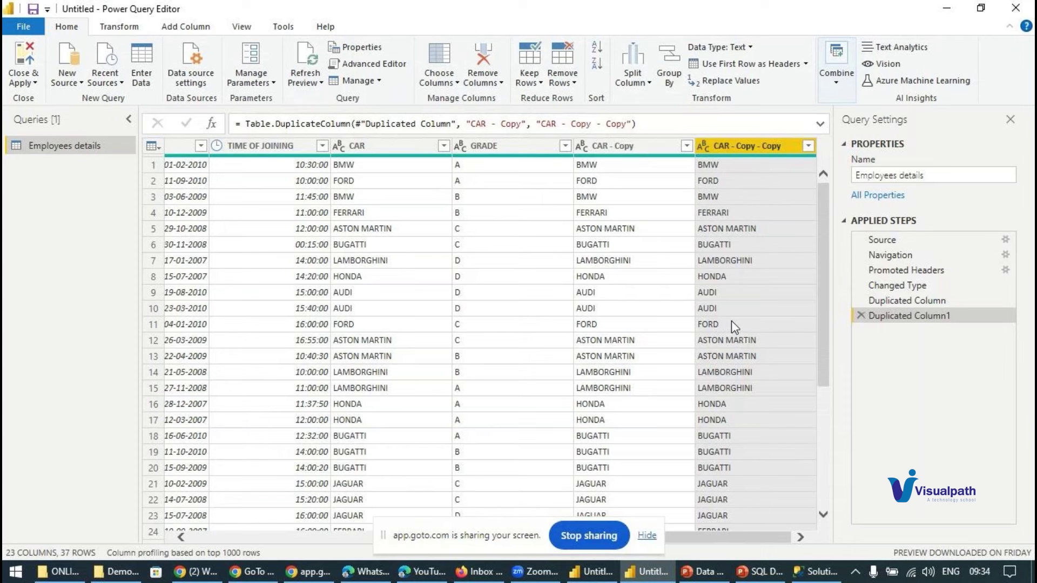
Split the CAR - Copy - Copy column by number of characters, using 2 characters once as far left as possible, and check the split values
click(649, 84)
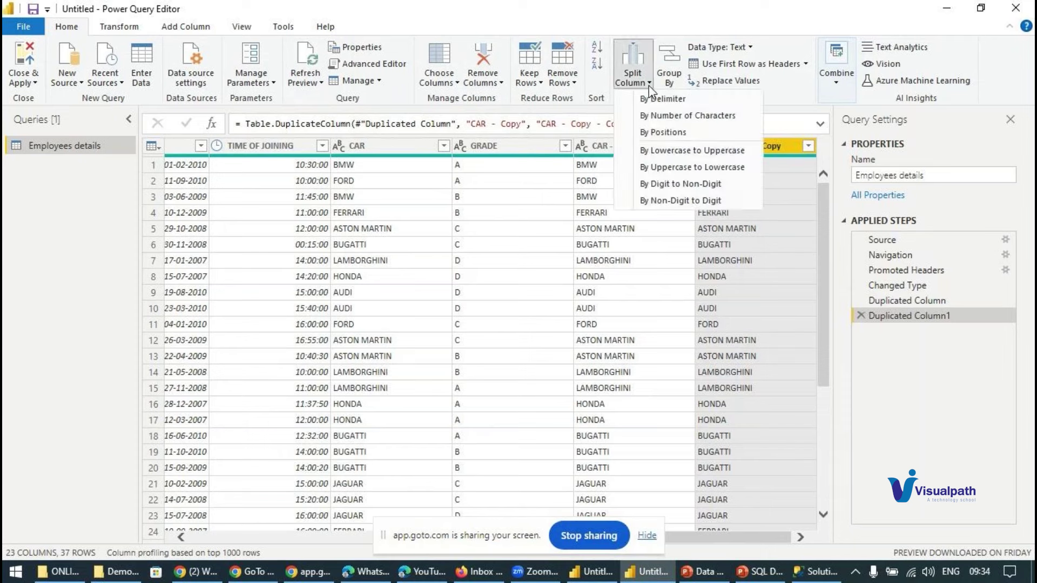
click(683, 118)
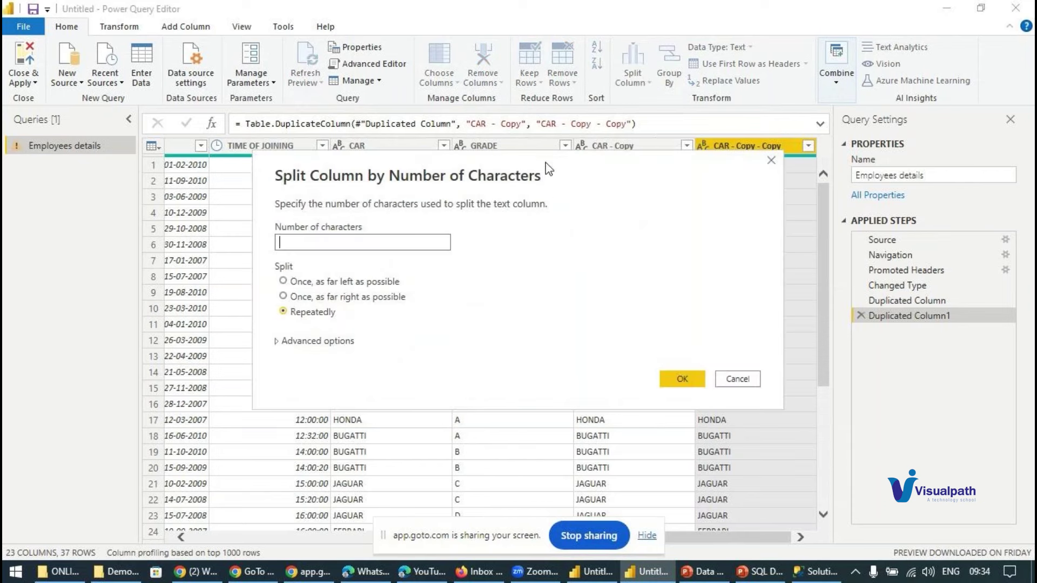
drag(487, 164, 353, 182)
click(250, 258)
text(2)
click(245, 301)
click(527, 400)
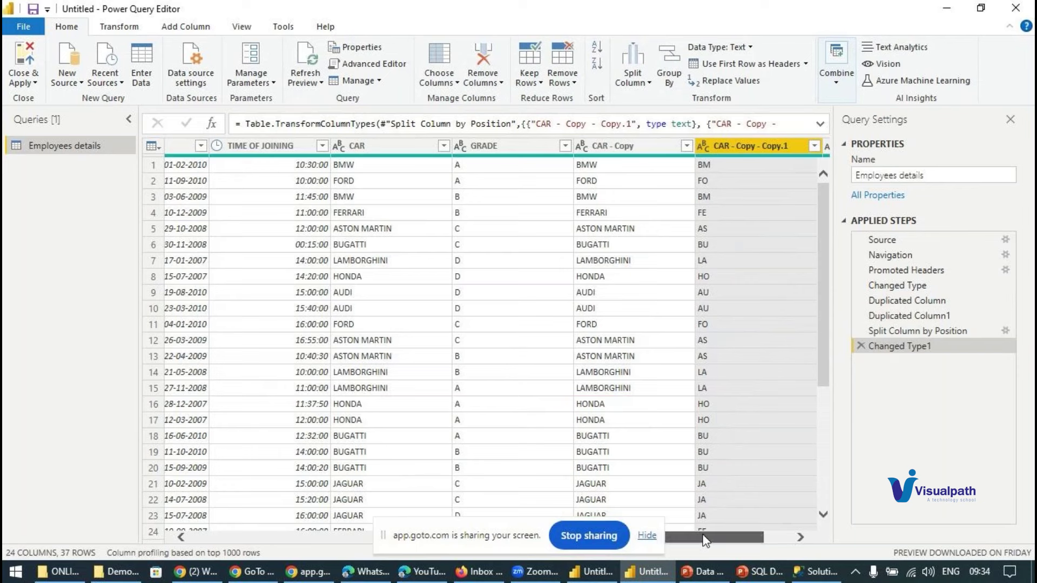
drag(705, 540, 725, 538)
click(659, 197)
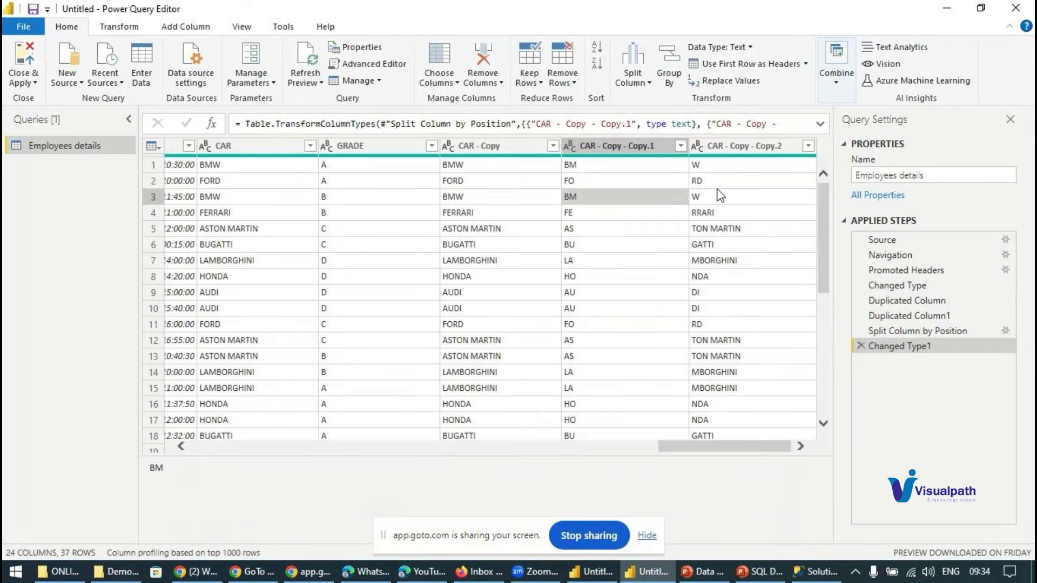
click(673, 212)
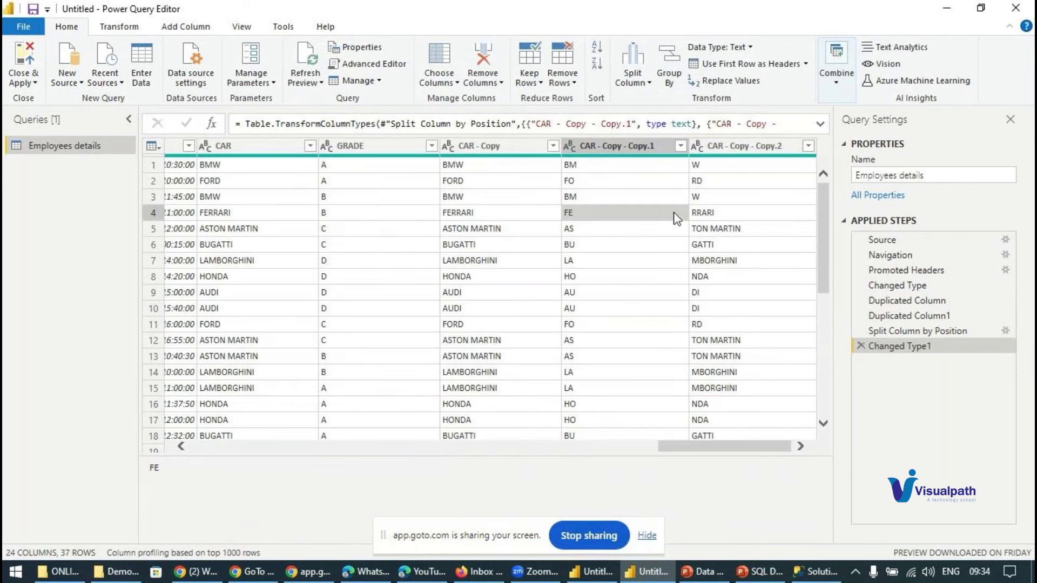
click(741, 213)
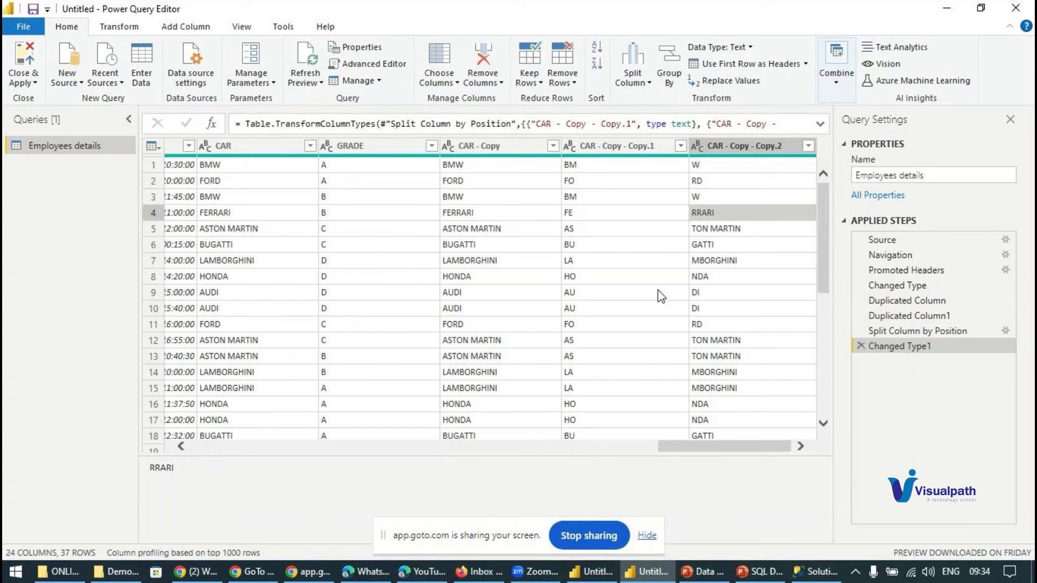
Close the Power Query Editor without applying the edits and discard the pending query changes
click(1013, 10)
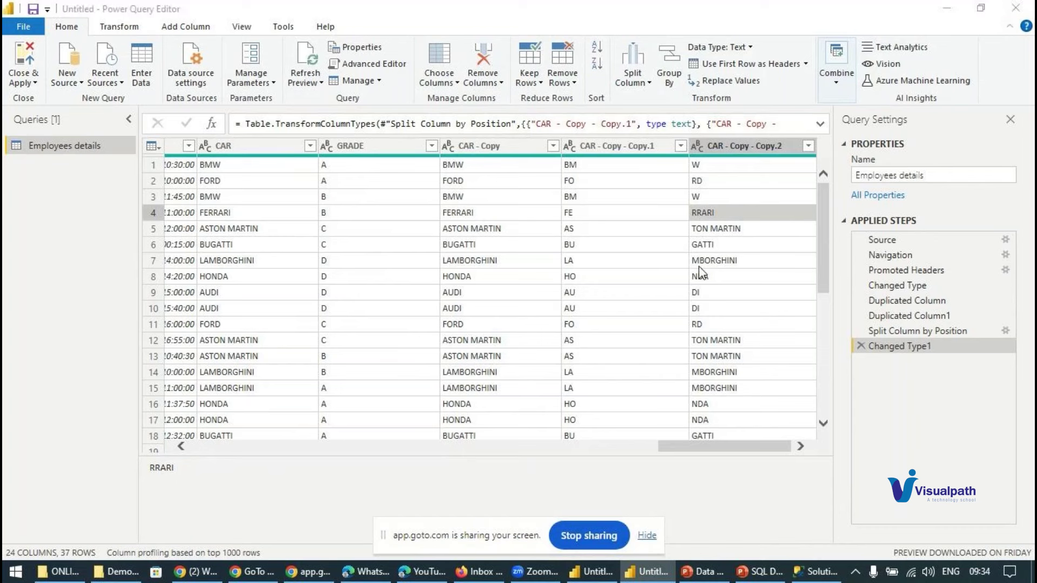
click(645, 308)
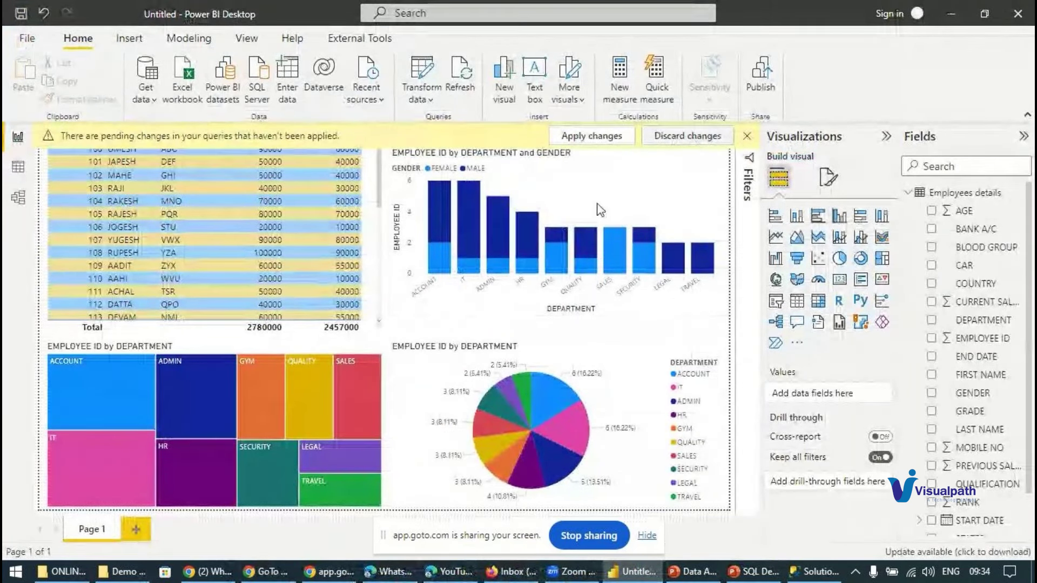
click(589, 318)
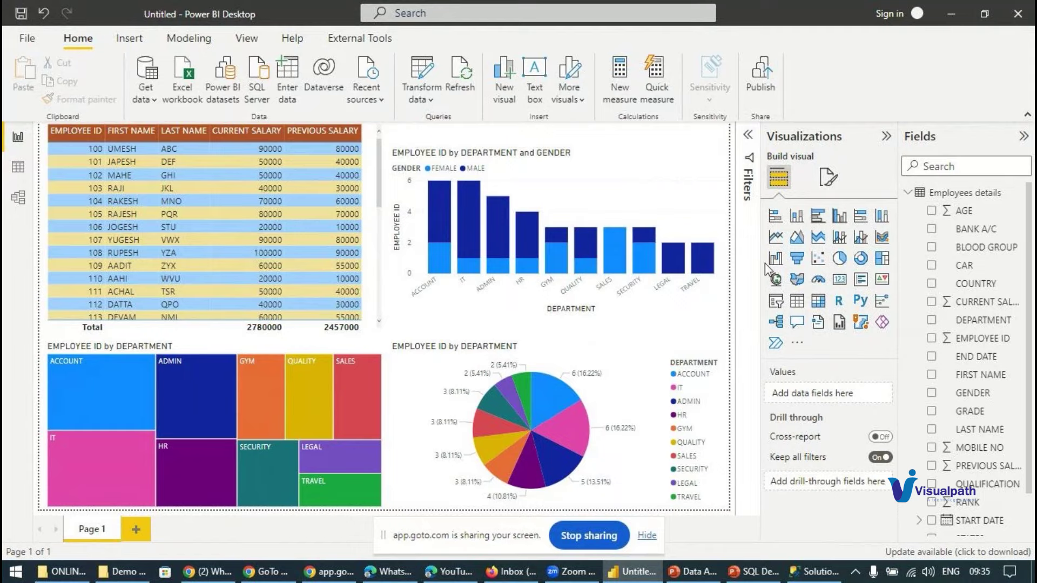
Examine the columns of the Employees details table in the Data view and return to the report page
click(18, 167)
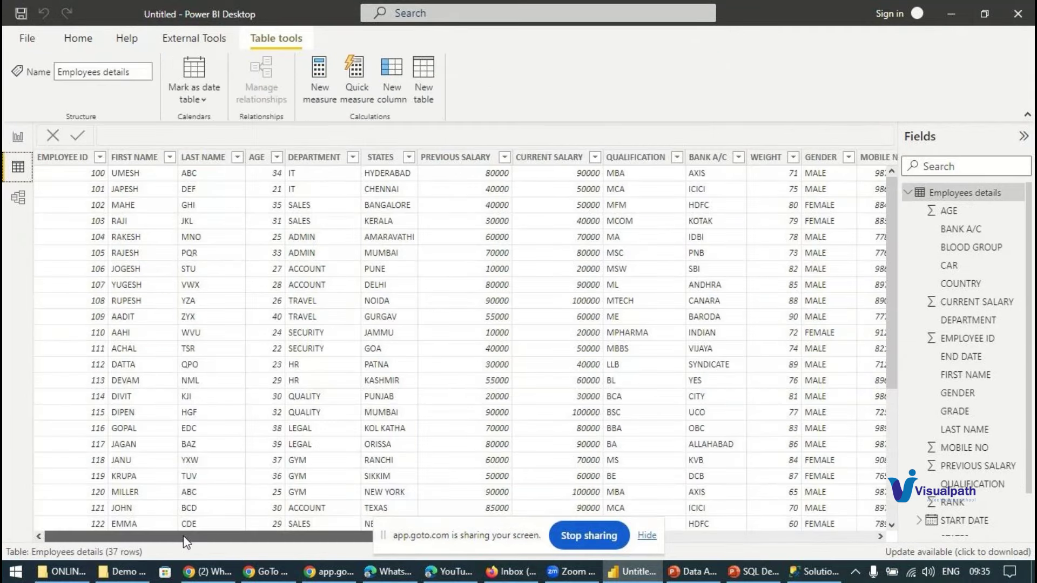
drag(184, 540, 251, 549)
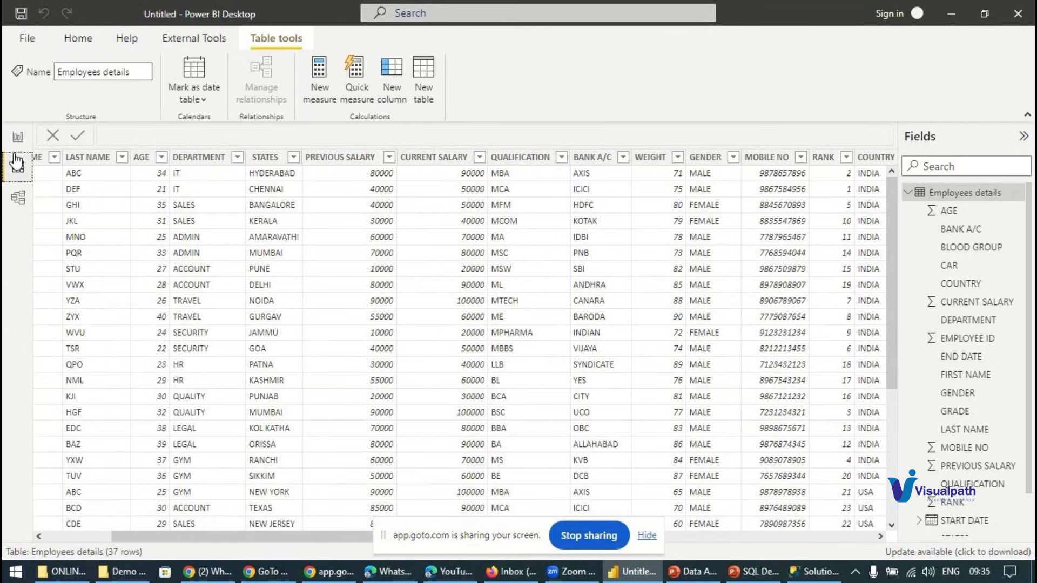
click(18, 137)
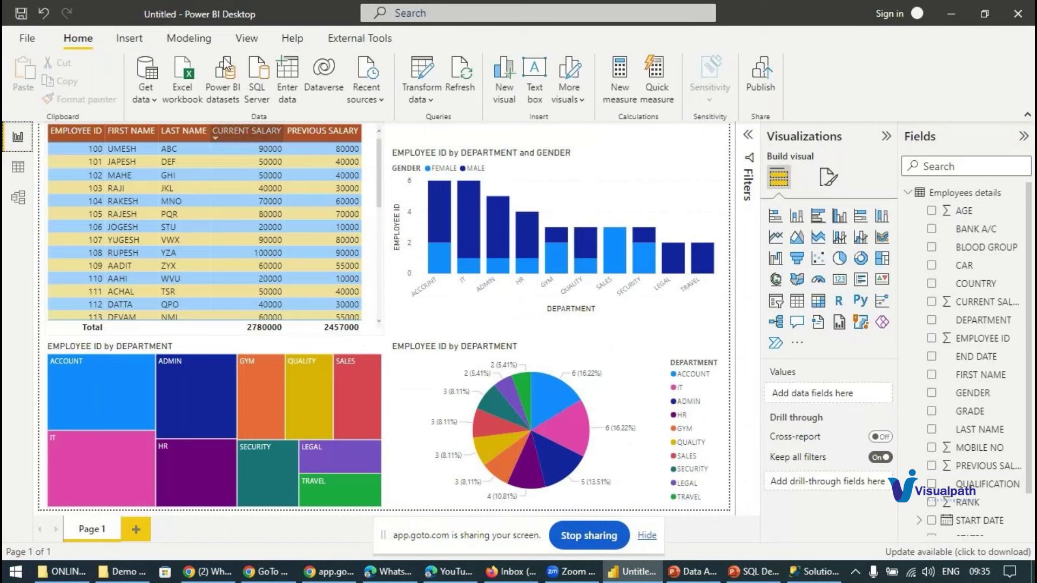
Create a calculated column salhike = 'Employees details'[CURRENT SALARY]-'Employees details'[PREVIOUS SALARY ]
click(204, 43)
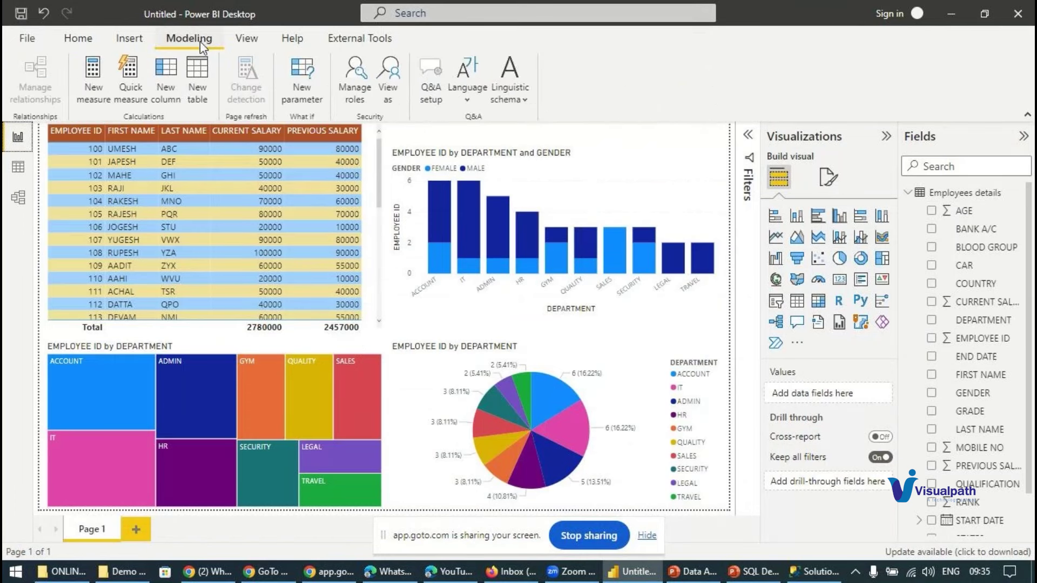
click(169, 75)
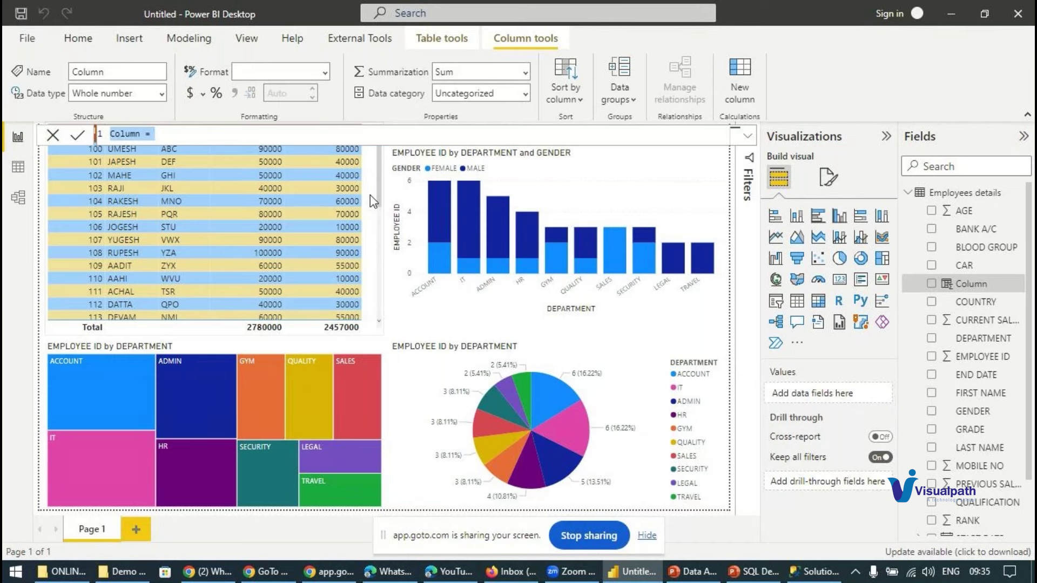
text(salhike =)
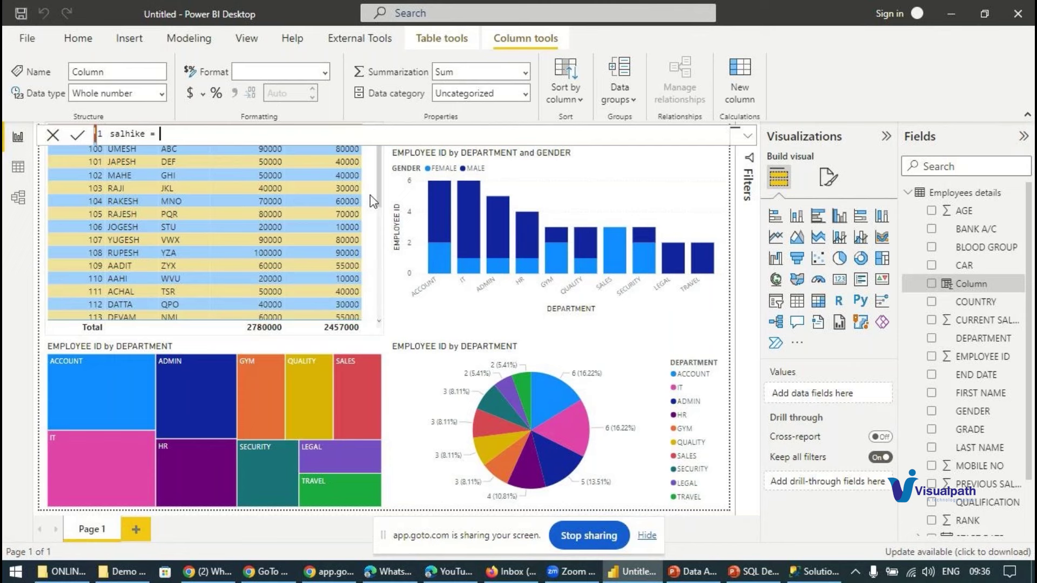
text(curr)
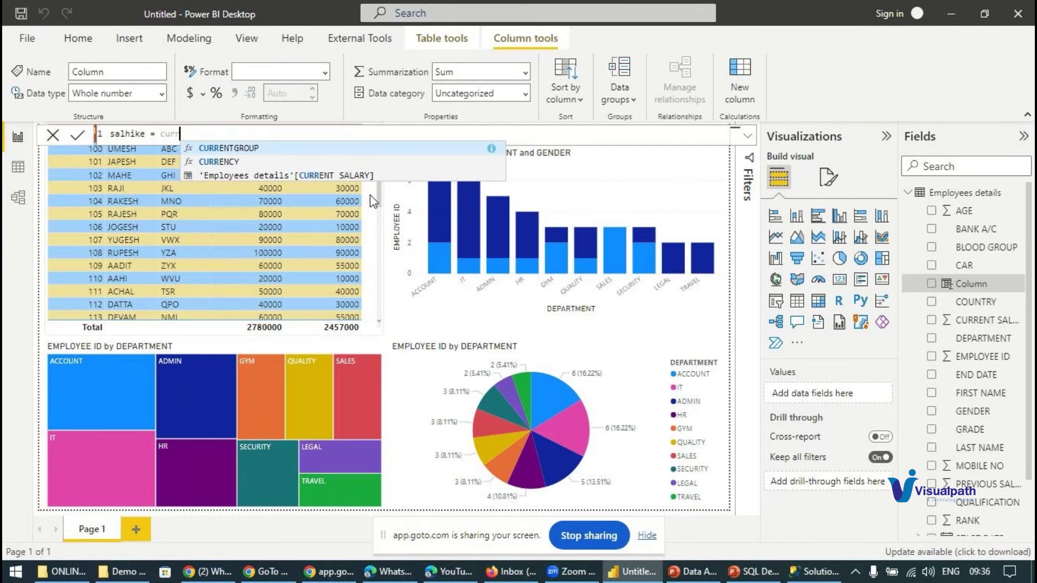
click(363, 175)
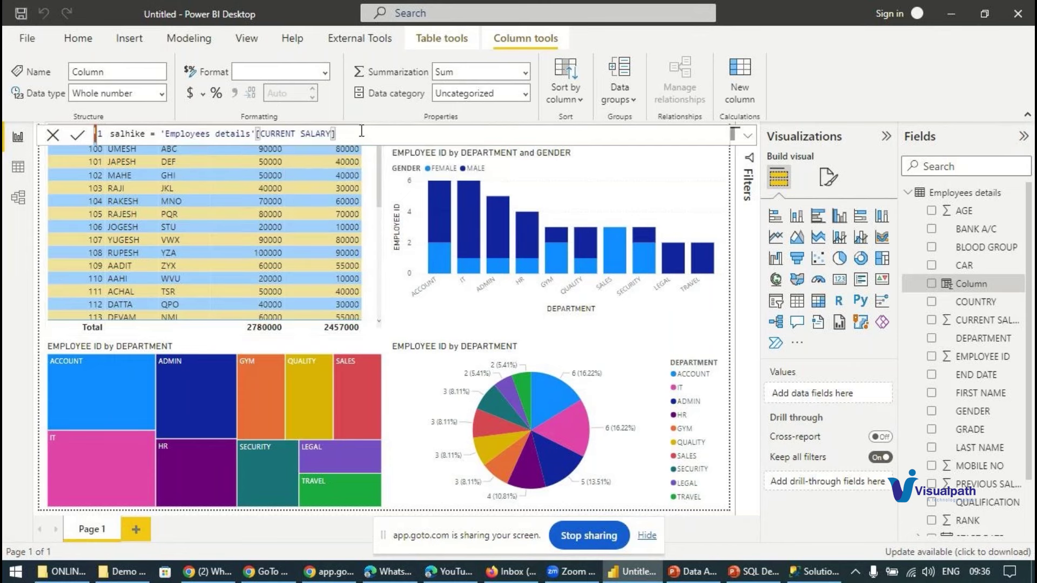
text(-pre)
text(v)
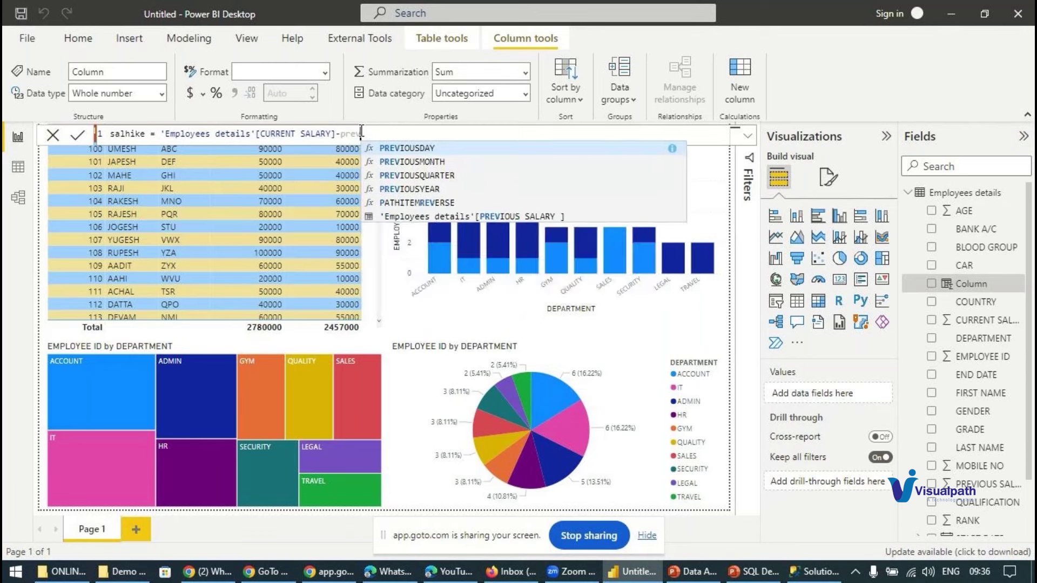
click(517, 217)
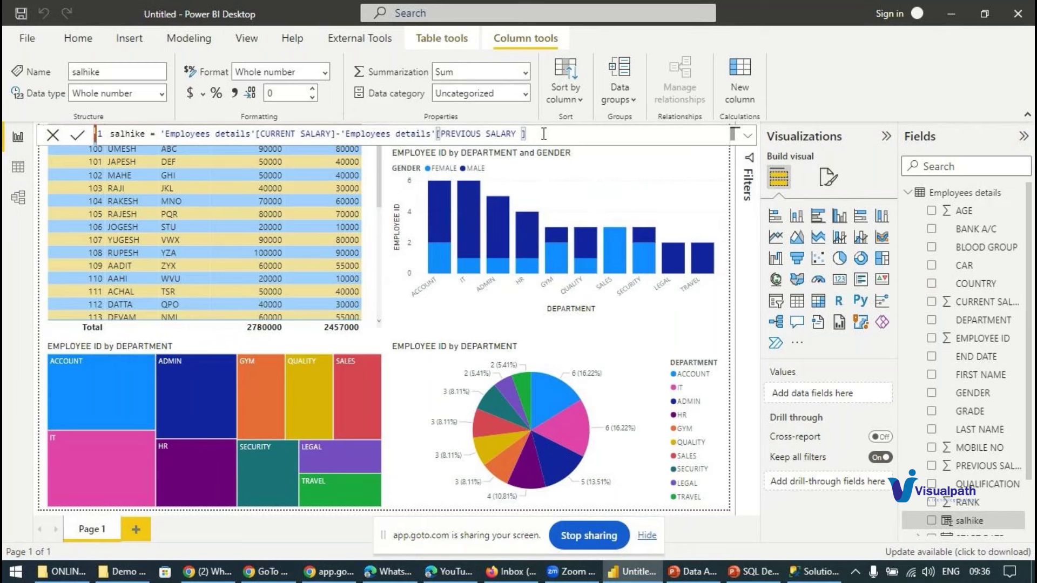
click(385, 197)
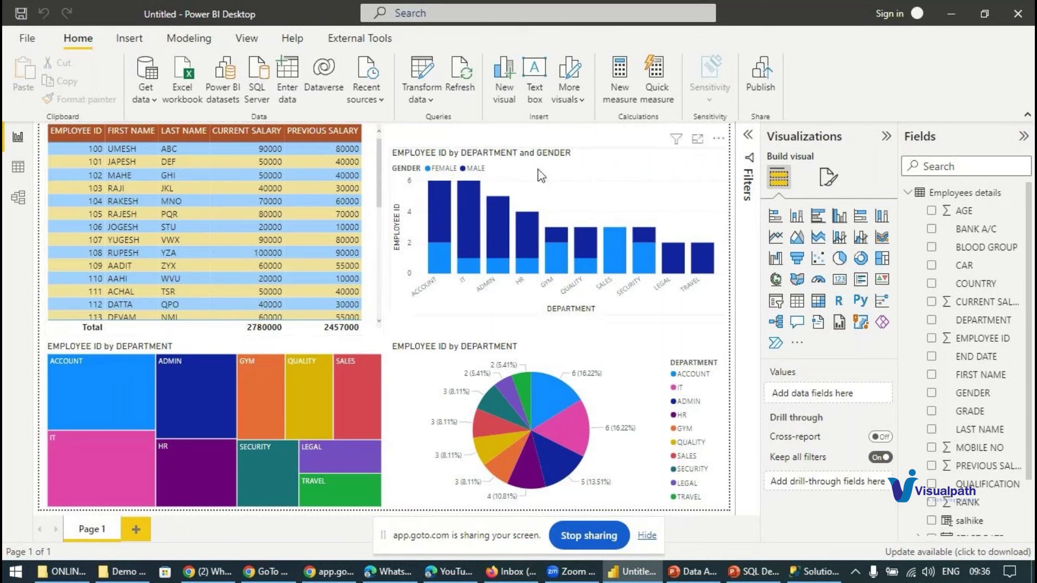
Remove LAST NAME from the employee table visual and add the salhike column to it
scroll(1009, 388, down, 2)
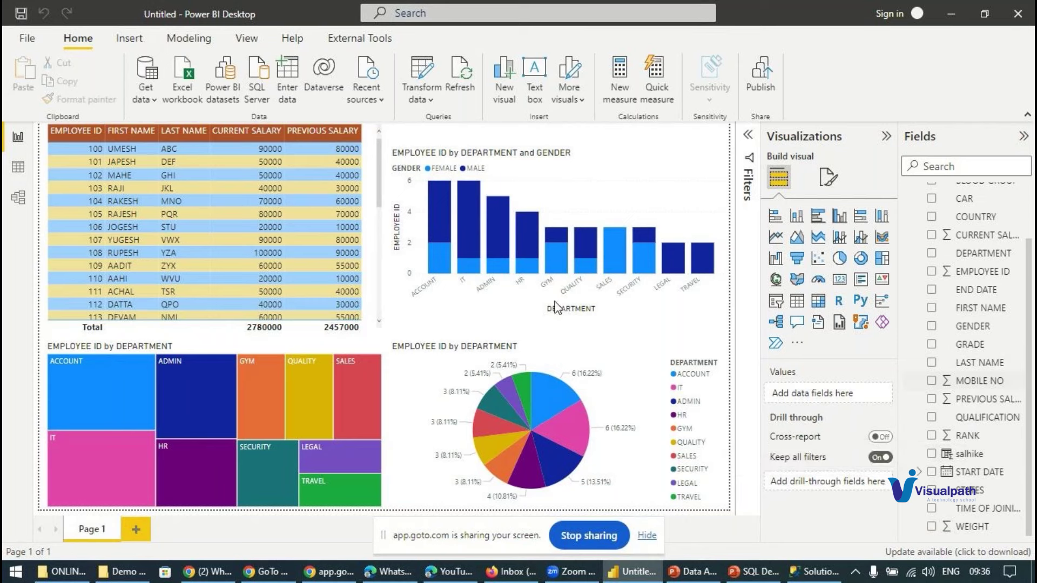
click(295, 175)
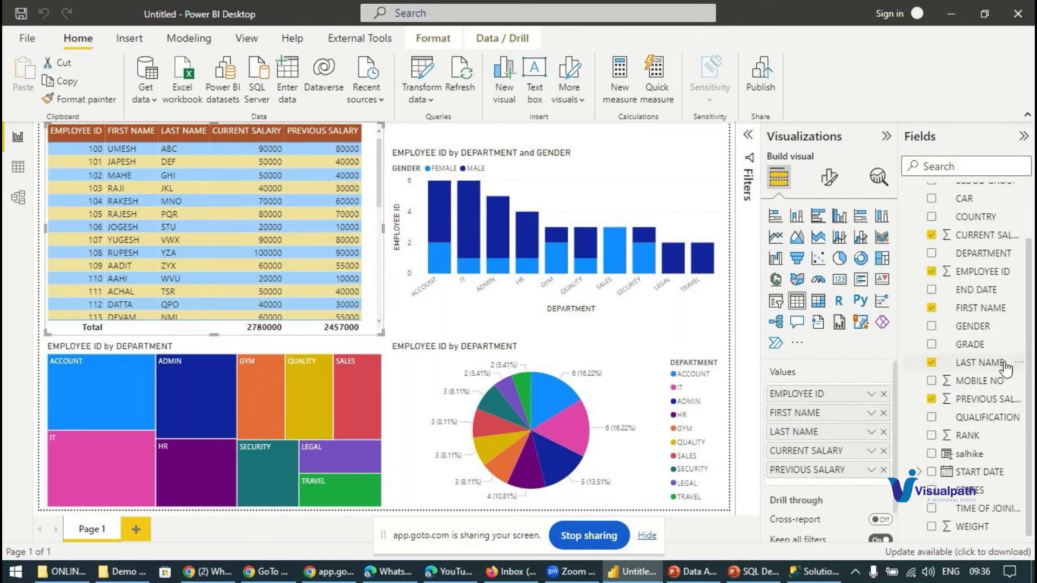
click(932, 363)
click(931, 453)
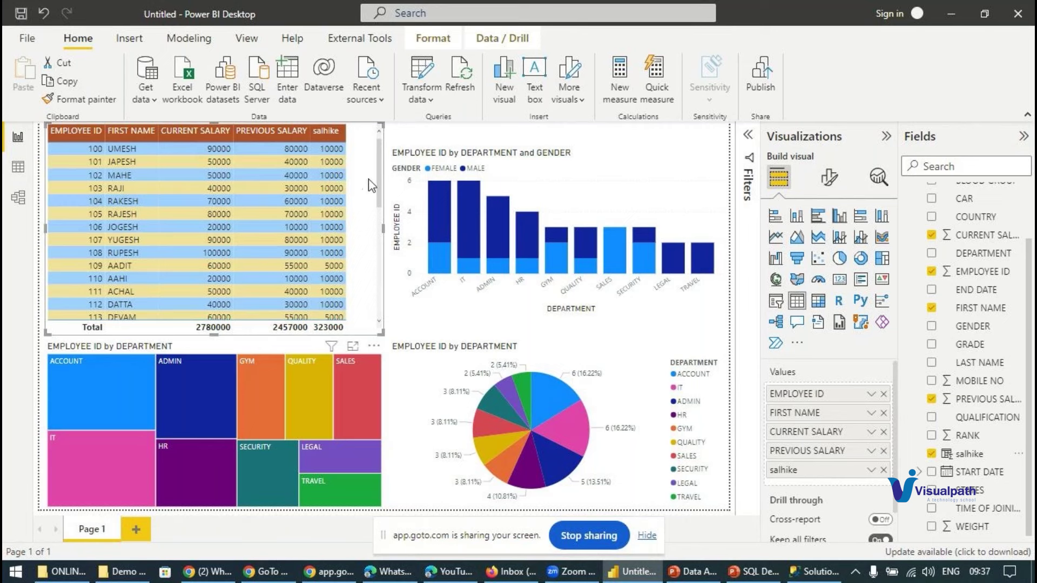
Examine the salhike values in the employee table and check the Creating Visualizations slide in PowerPoint, returning to the Power BI Desktop report
scroll(380, 183, down, 2)
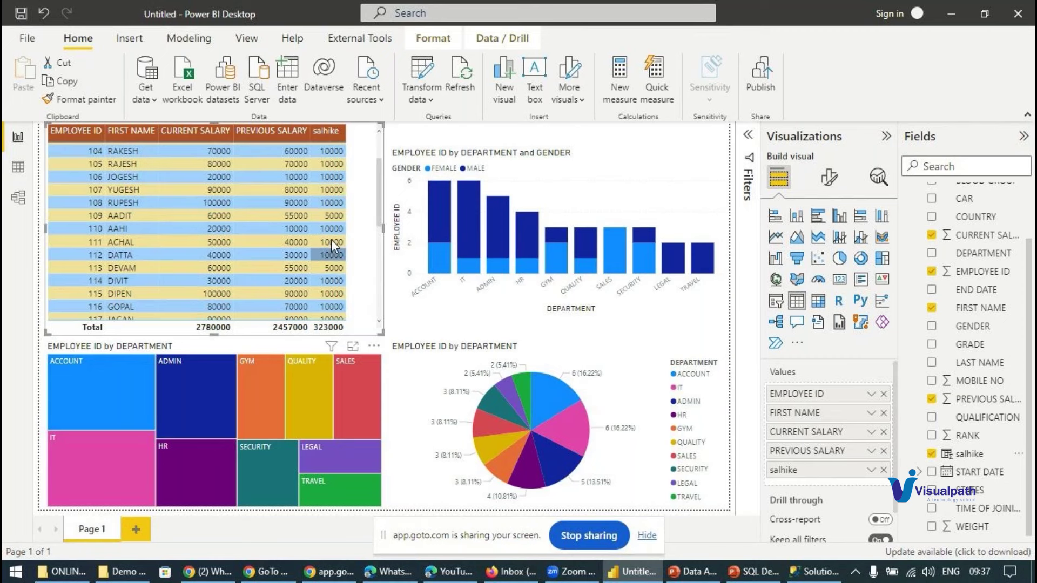
scroll(331, 239, down, 1)
scroll(331, 228, up, 3)
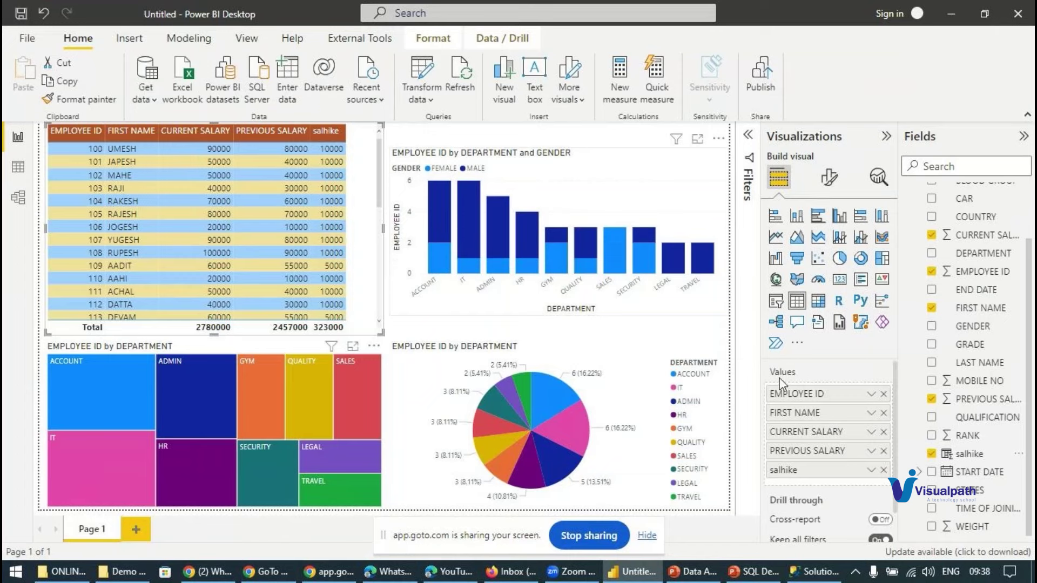
click(697, 572)
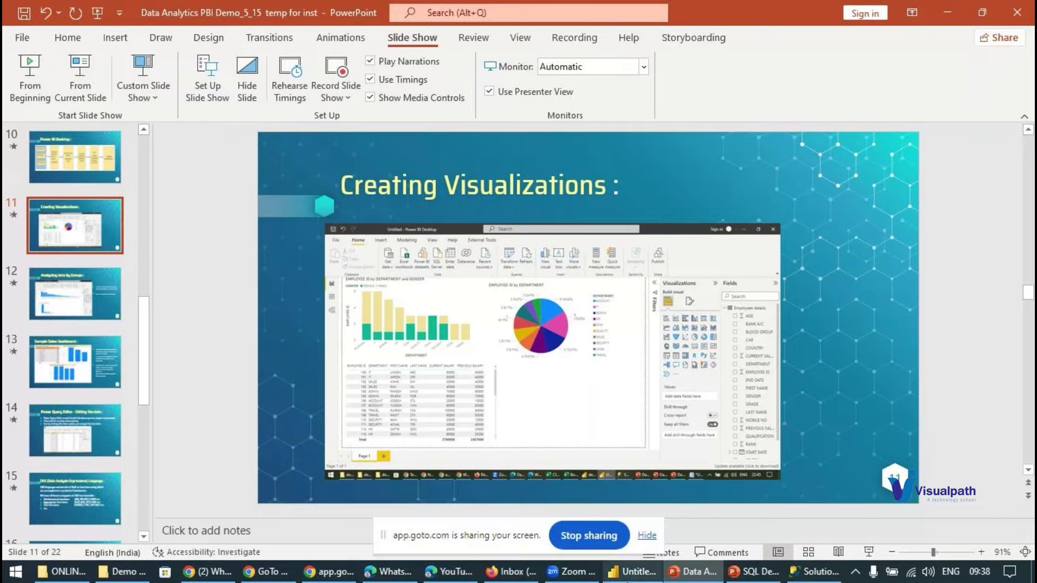
click(628, 577)
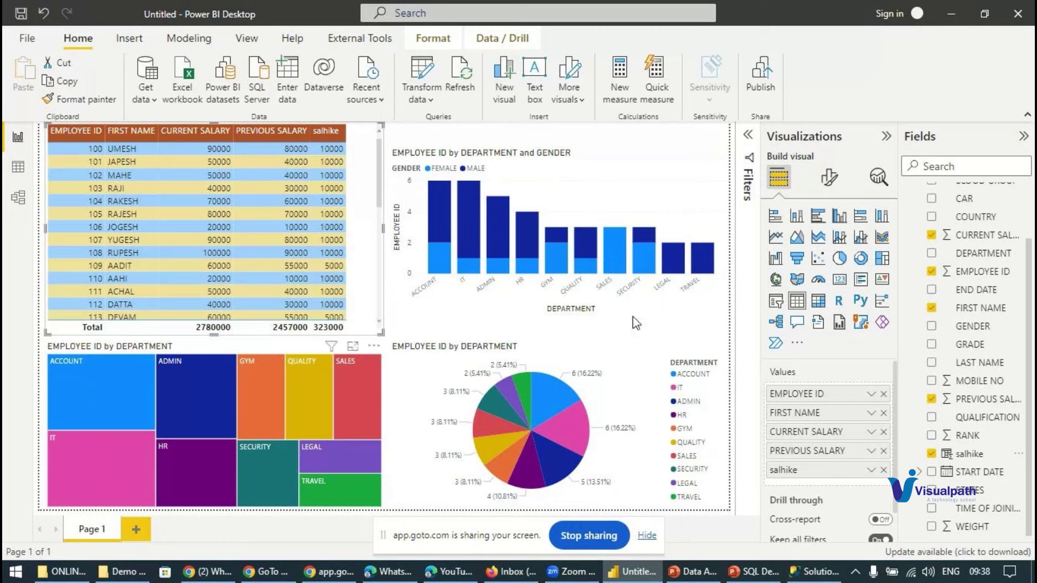
Switch to the PowerPoint presentation and start the slide show from slide 16, Power BI Service
click(693, 572)
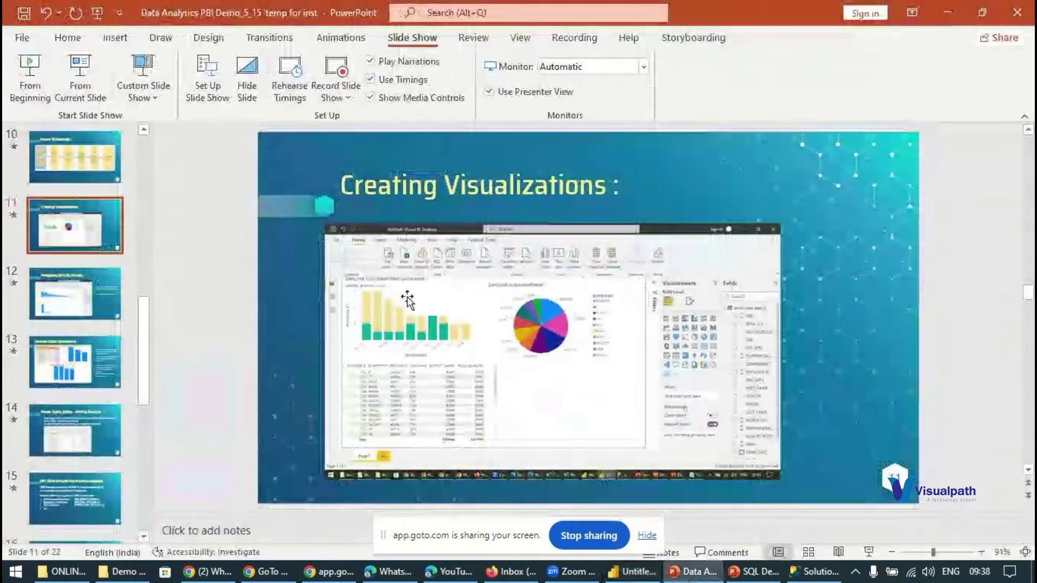
scroll(80, 324, down, 2)
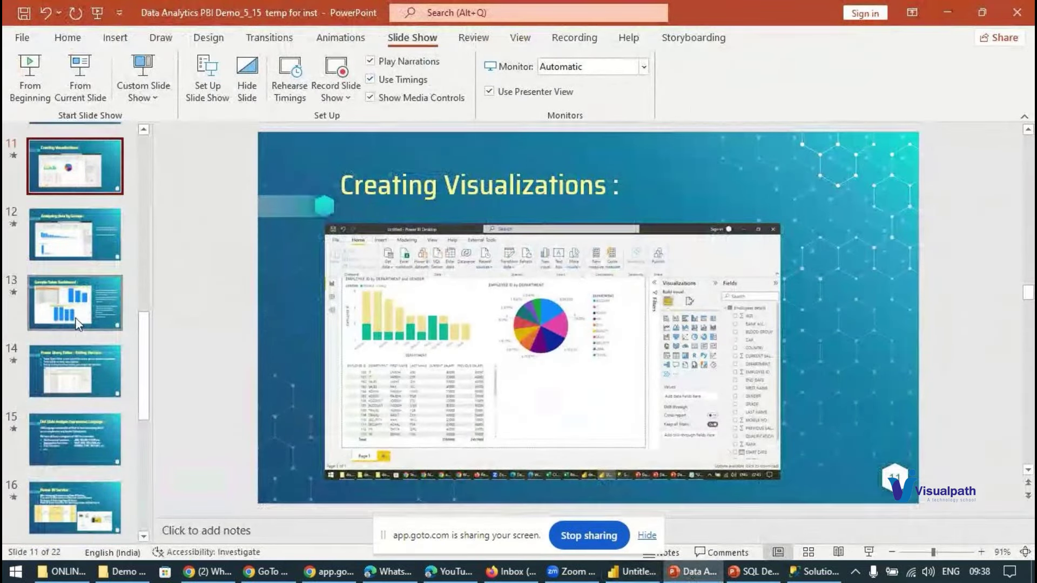
click(65, 513)
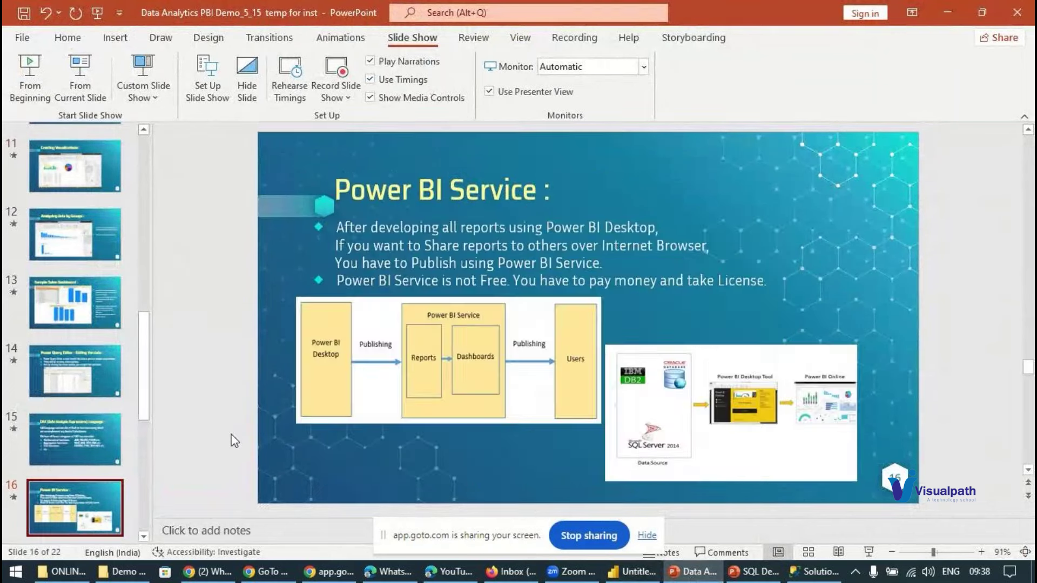
click(80, 70)
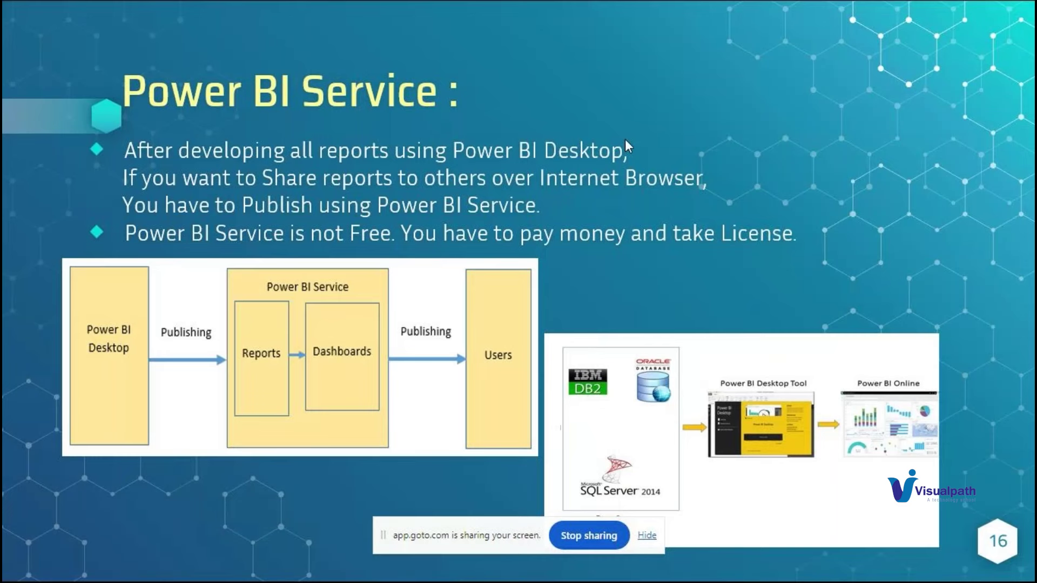